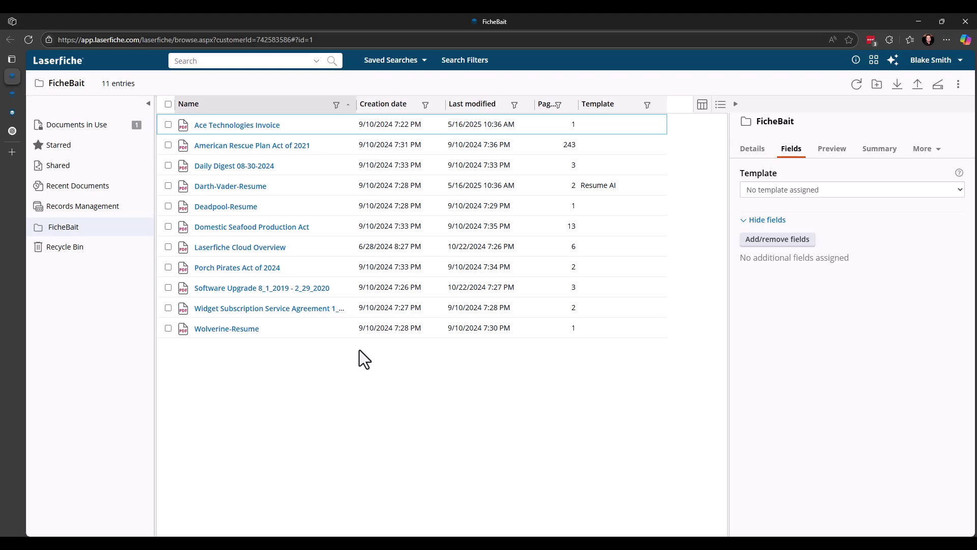
Open the Ace Technologies Invoice in DocView and scroll through its one-page PDF with the $3500 total
{"action": "left_click", "coordinate": [439, 130]}
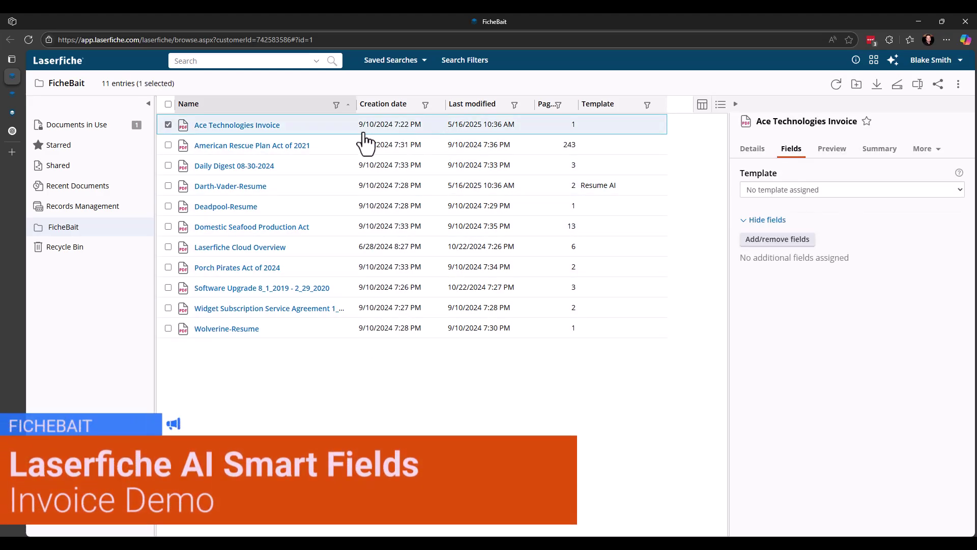
{"action": "left_click", "coordinate": [257, 126]}
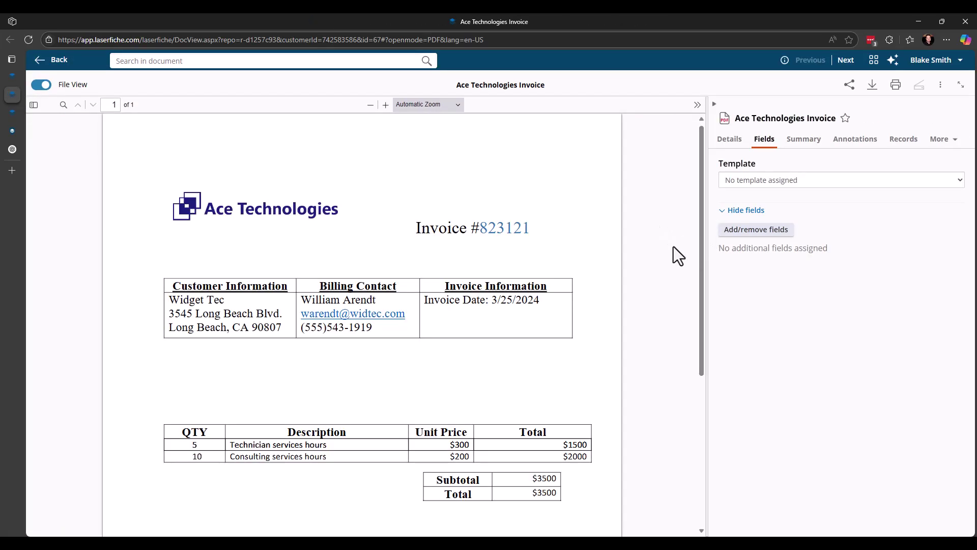
{"action": "scroll", "coordinate": [673, 246], "scroll_direction": "down", "scroll_amount": 4}
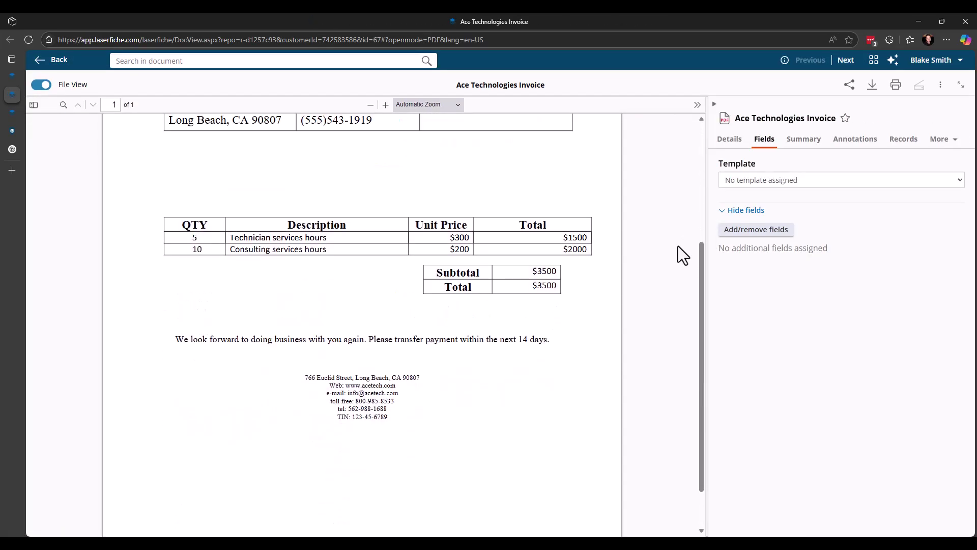
{"action": "scroll", "coordinate": [678, 246], "scroll_direction": "up", "scroll_amount": 4}
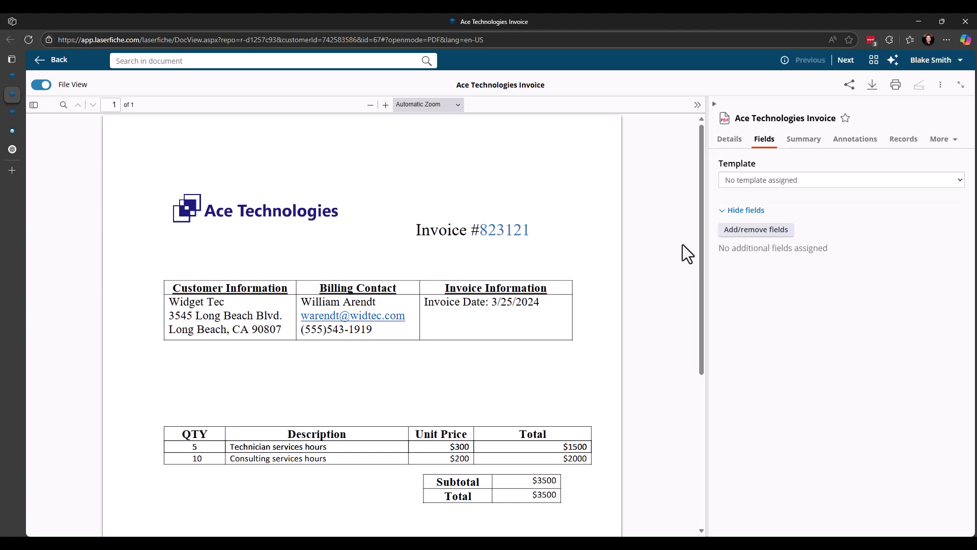
Choose Invoices AI as the invoice's template and review its empty vendor, invoice, line-item and Math Check fields
{"action": "left_click", "coordinate": [745, 180]}
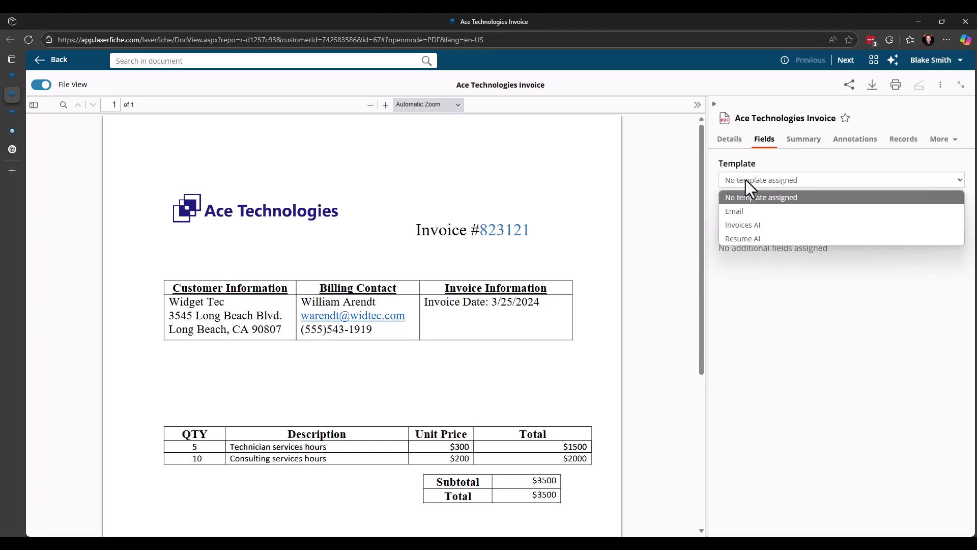
{"action": "left_click", "coordinate": [765, 225]}
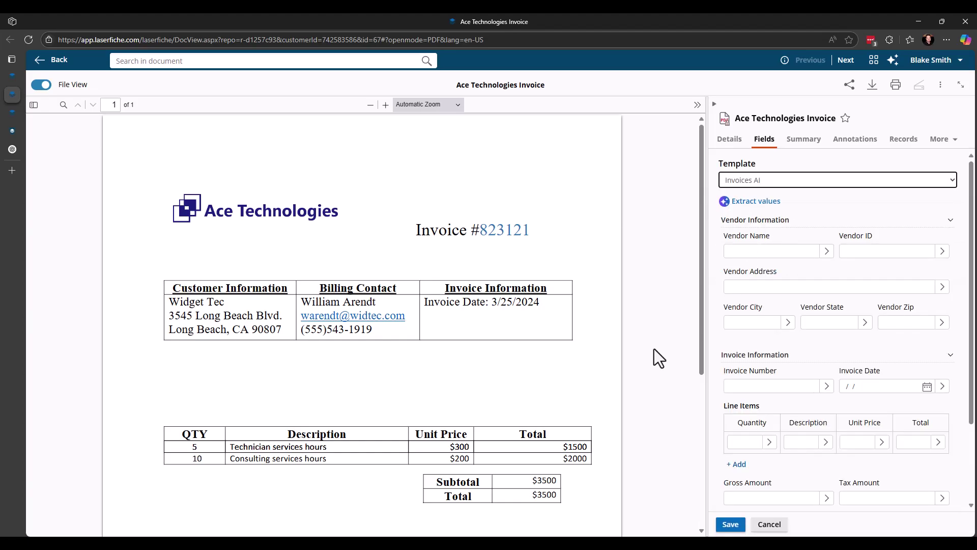
{"action": "scroll", "coordinate": [963, 345], "scroll_direction": "down", "scroll_amount": 2}
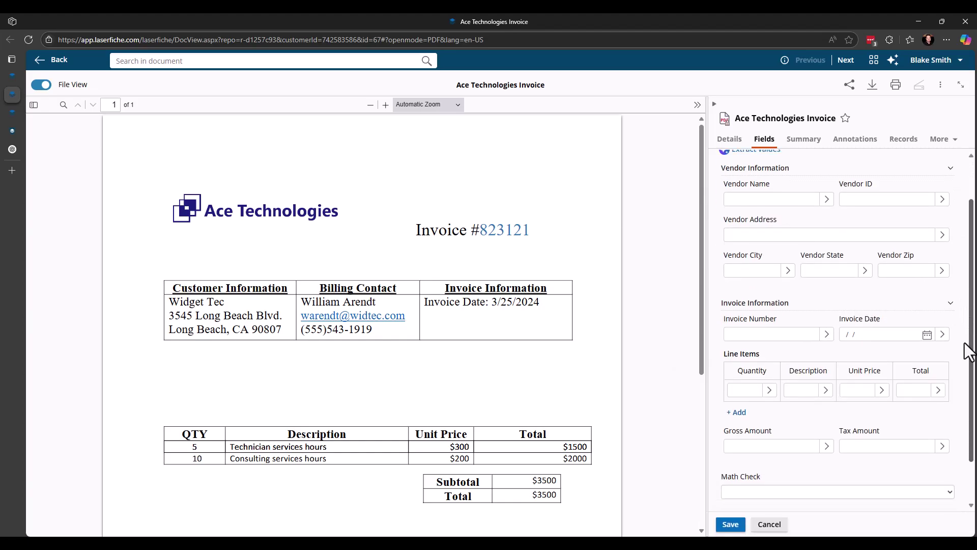
{"action": "scroll", "coordinate": [962, 371], "scroll_direction": "down", "scroll_amount": 2}
{"action": "scroll", "coordinate": [965, 338], "scroll_direction": "up", "scroll_amount": 4}
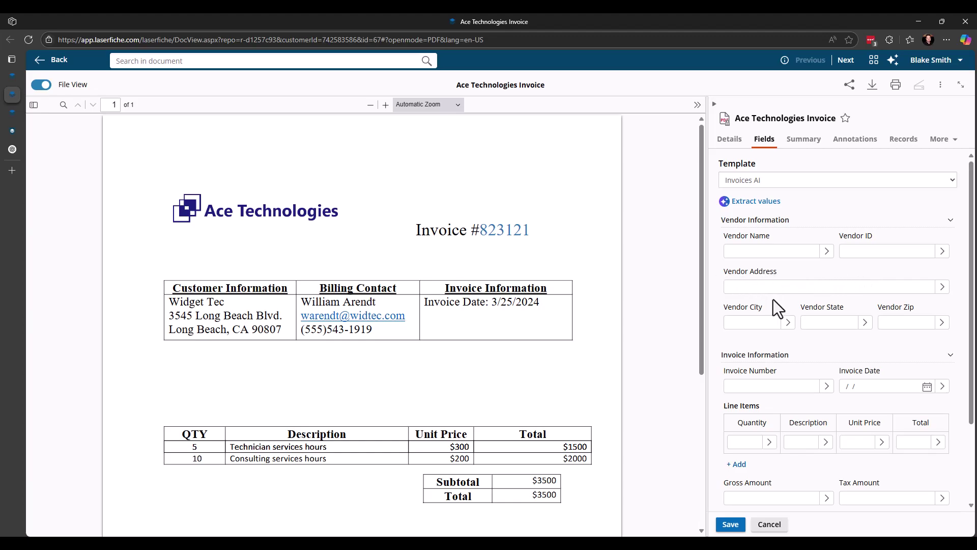
{"action": "scroll", "coordinate": [883, 374], "scroll_direction": "down", "scroll_amount": 2}
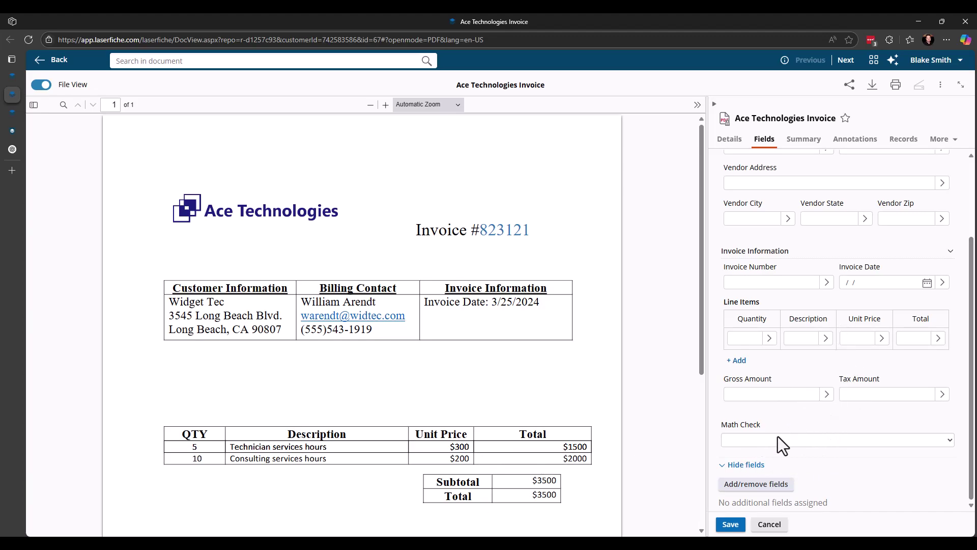
{"action": "scroll", "coordinate": [796, 417], "scroll_direction": "up", "scroll_amount": 1}
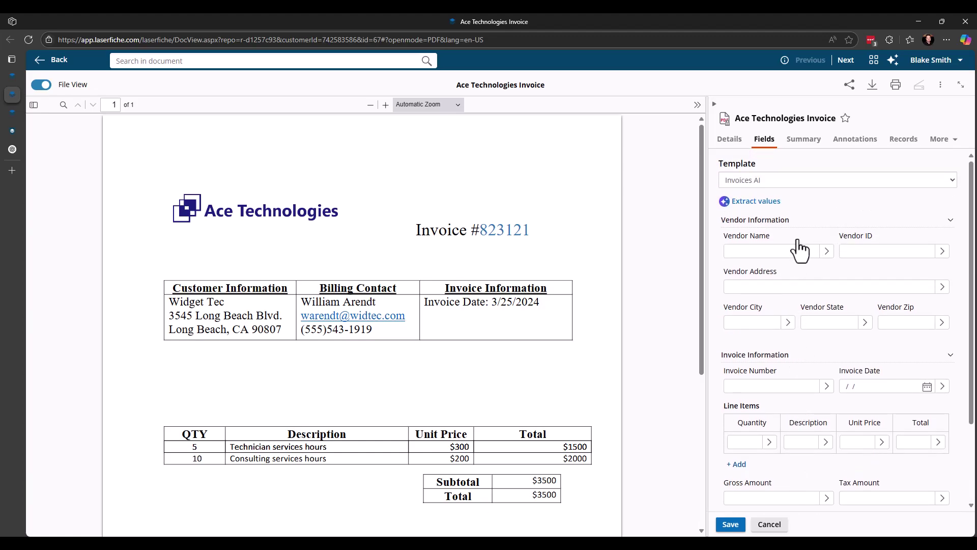
Extract values with AI, giving invoice number 823121, two line items, $3,500.00 gross and Math Check Yes
{"action": "left_click", "coordinate": [753, 201]}
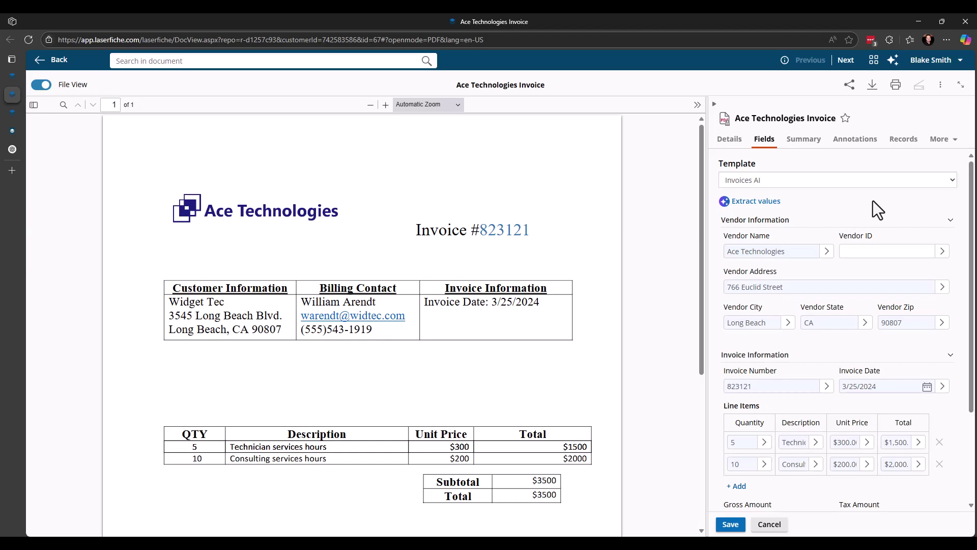
{"action": "scroll", "coordinate": [875, 191], "scroll_direction": "down", "scroll_amount": 1}
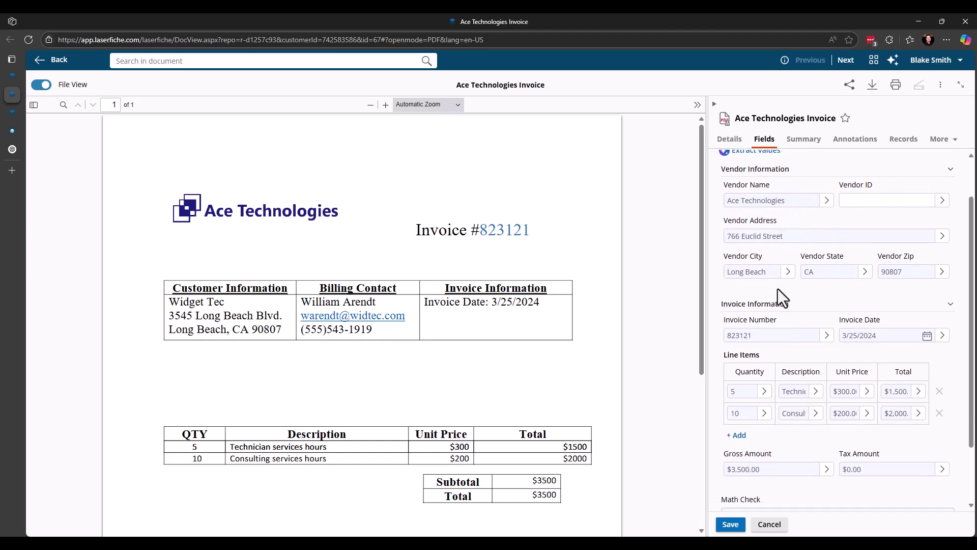
{"action": "scroll", "coordinate": [938, 318], "scroll_direction": "down", "scroll_amount": 1}
{"action": "scroll", "coordinate": [938, 315], "scroll_direction": "down", "scroll_amount": 1}
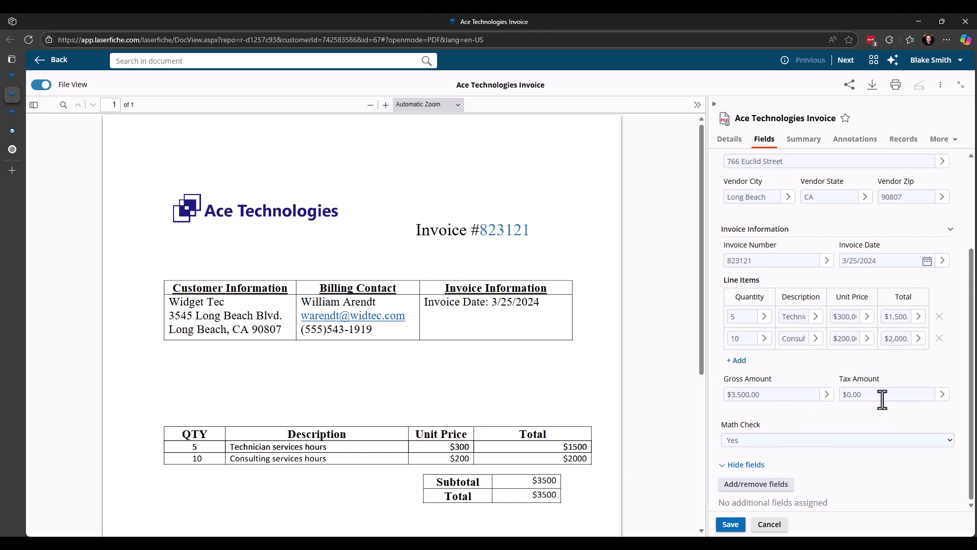
{"action": "scroll", "coordinate": [648, 450], "scroll_direction": "down", "scroll_amount": 5}
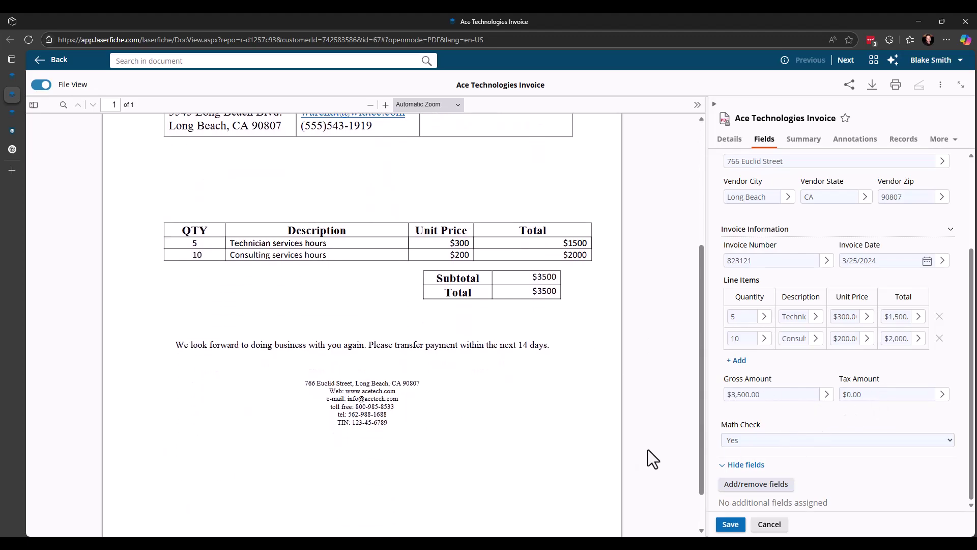
{"action": "scroll", "coordinate": [649, 449], "scroll_direction": "up", "scroll_amount": 4}
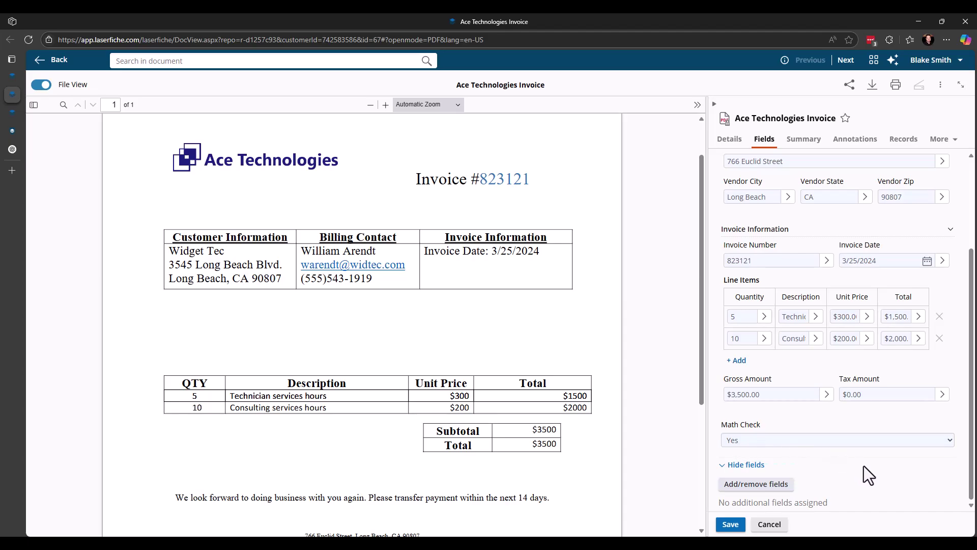
{"action": "scroll", "coordinate": [907, 477], "scroll_direction": "up", "scroll_amount": 1}
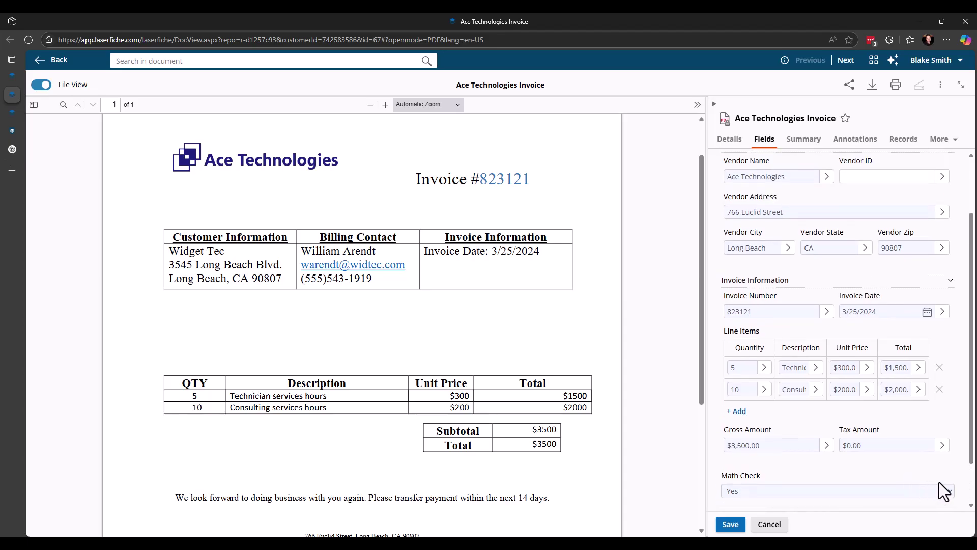
{"action": "scroll", "coordinate": [949, 473], "scroll_direction": "up", "scroll_amount": 2}
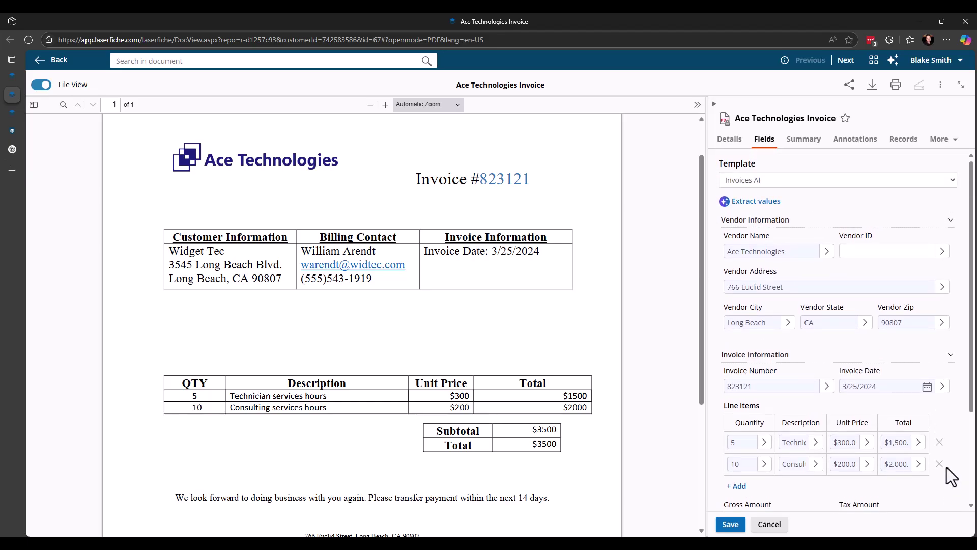
Save the extracted invoice values and close the invoice tab to return to the FicheBait folder
{"action": "left_click", "coordinate": [732, 525]}
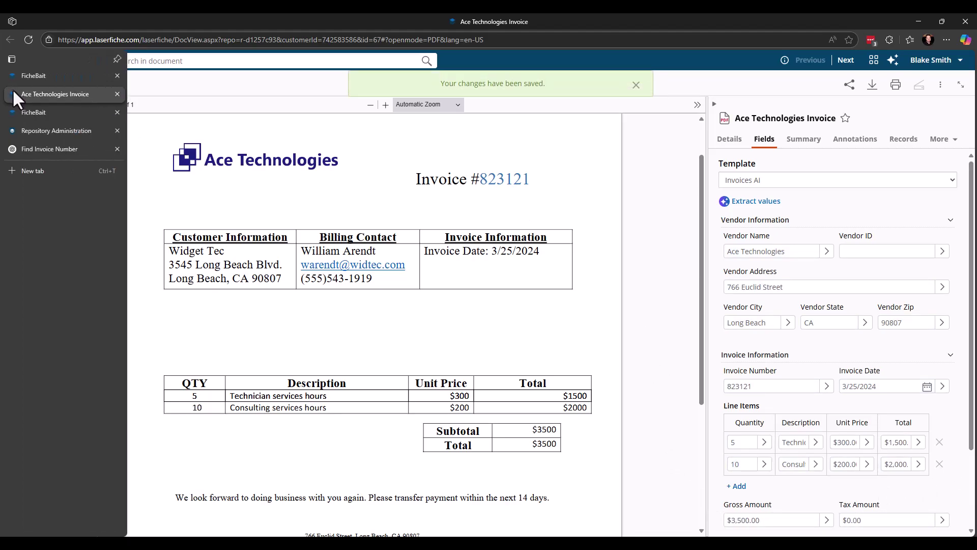
{"action": "middle_click", "coordinate": [12, 89]}
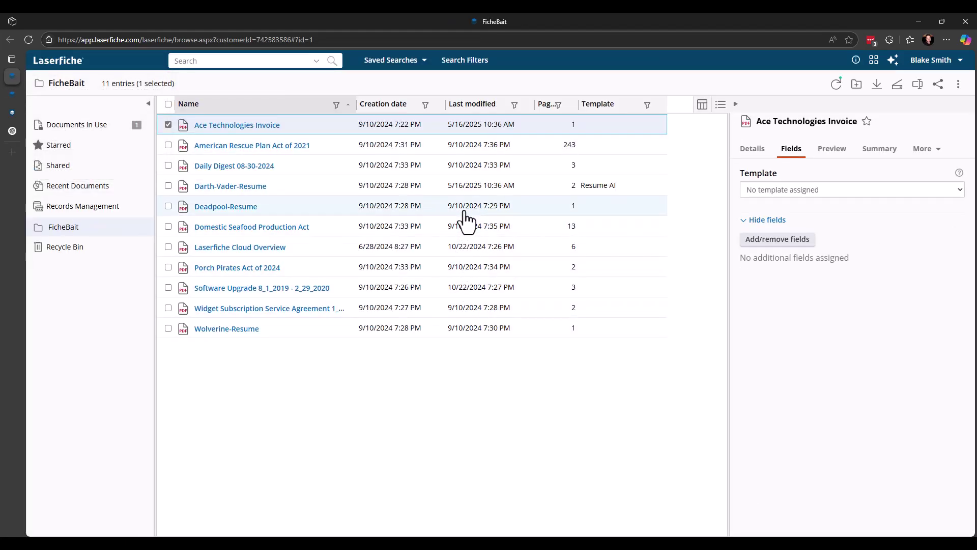
Open Wolverine-Resume in DocView and scroll through its one-page resume PDF
{"action": "left_click", "coordinate": [499, 330]}
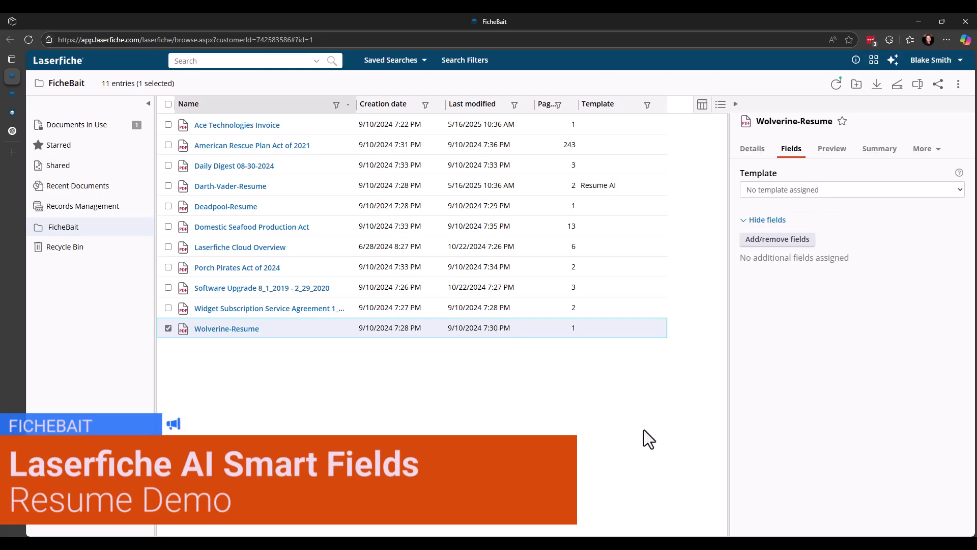
{"action": "left_click", "coordinate": [234, 330]}
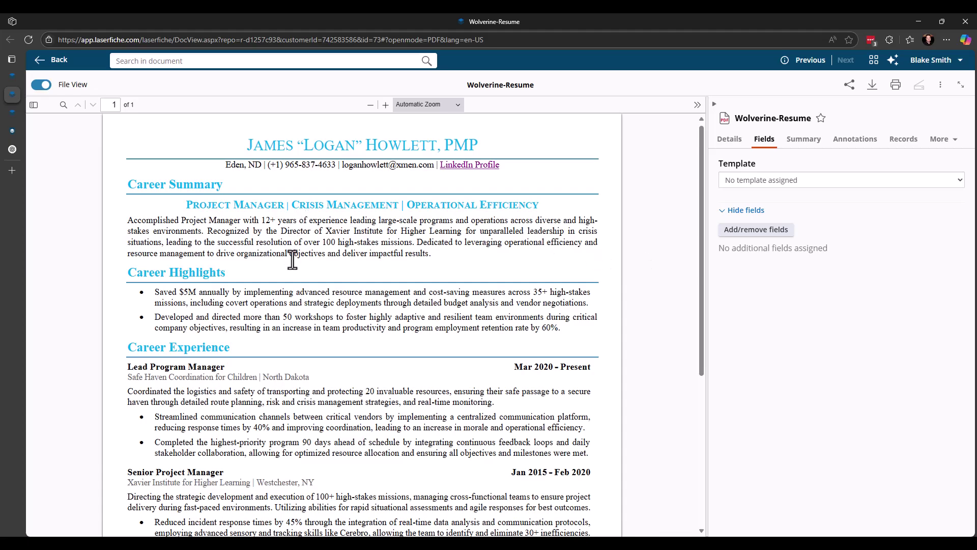
{"action": "scroll", "coordinate": [301, 270], "scroll_direction": "down", "scroll_amount": 1}
{"action": "scroll", "coordinate": [316, 275], "scroll_direction": "down", "scroll_amount": 3}
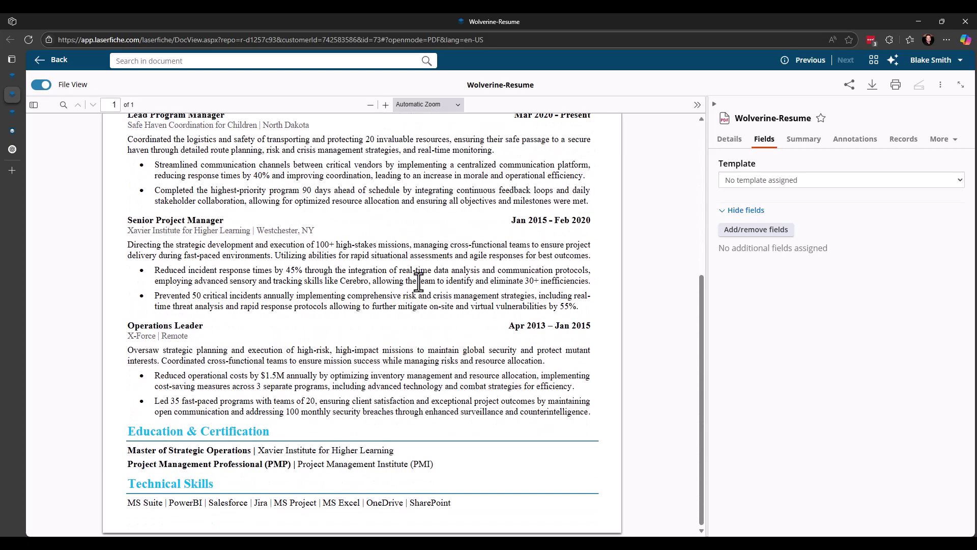
{"action": "scroll", "coordinate": [427, 458], "scroll_direction": "up", "scroll_amount": 4}
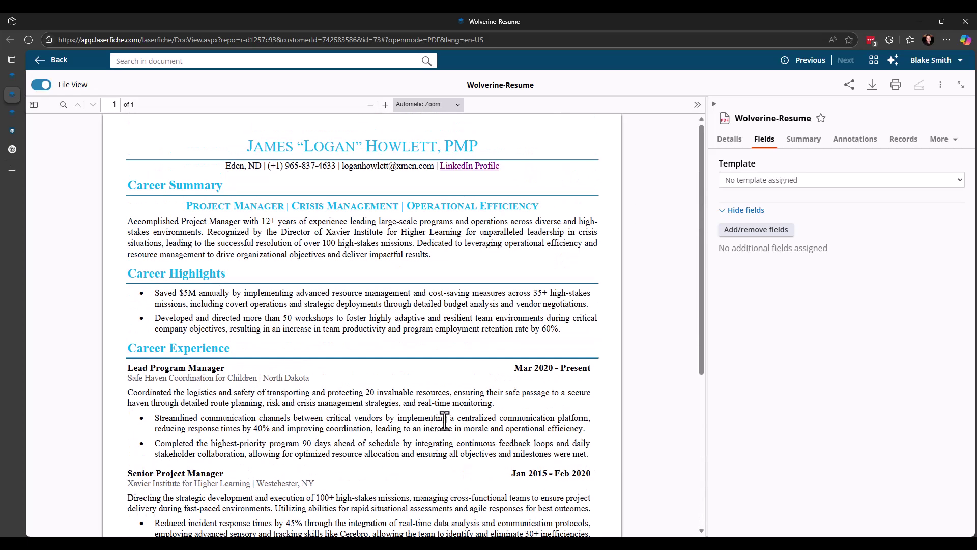
Choose Resume AI as the template, revealing empty name, contact, experience, education and Movies Played fields
{"action": "left_click", "coordinate": [813, 187]}
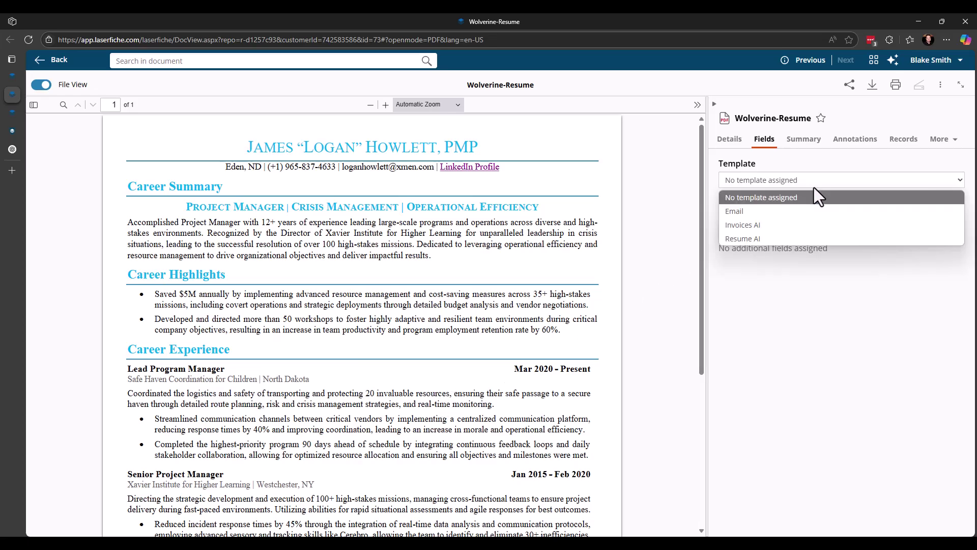
{"action": "left_click", "coordinate": [849, 239]}
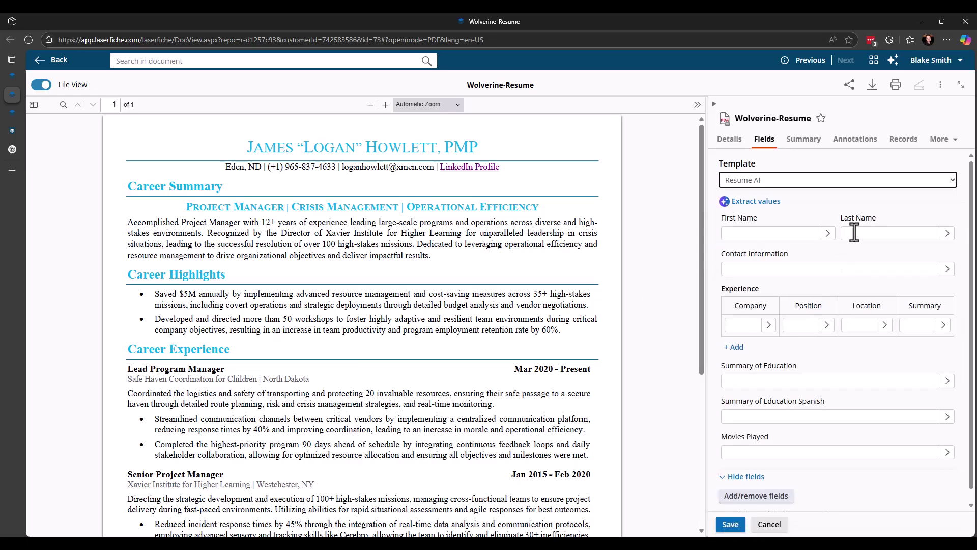
{"action": "scroll", "coordinate": [911, 218], "scroll_direction": "down", "scroll_amount": 1}
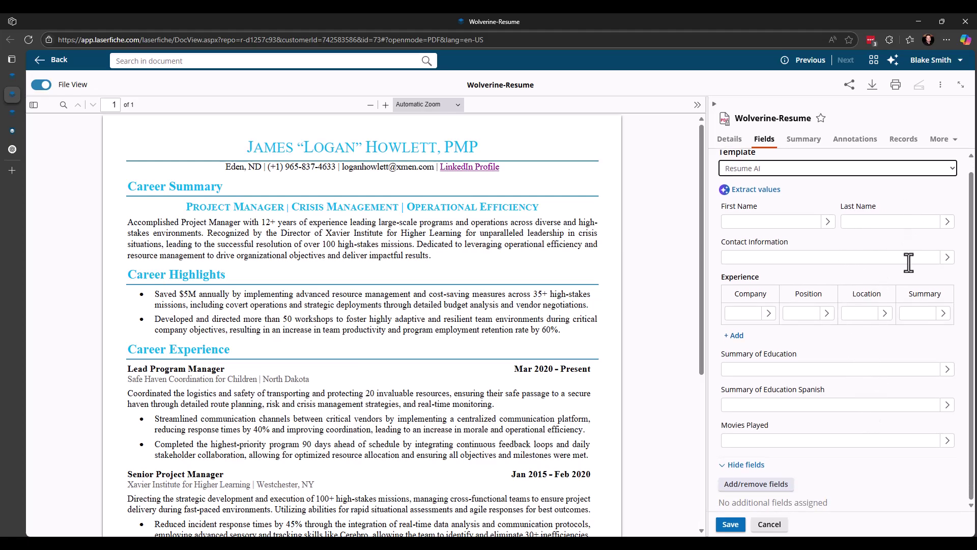
{"action": "scroll", "coordinate": [905, 239], "scroll_direction": "up", "scroll_amount": 1}
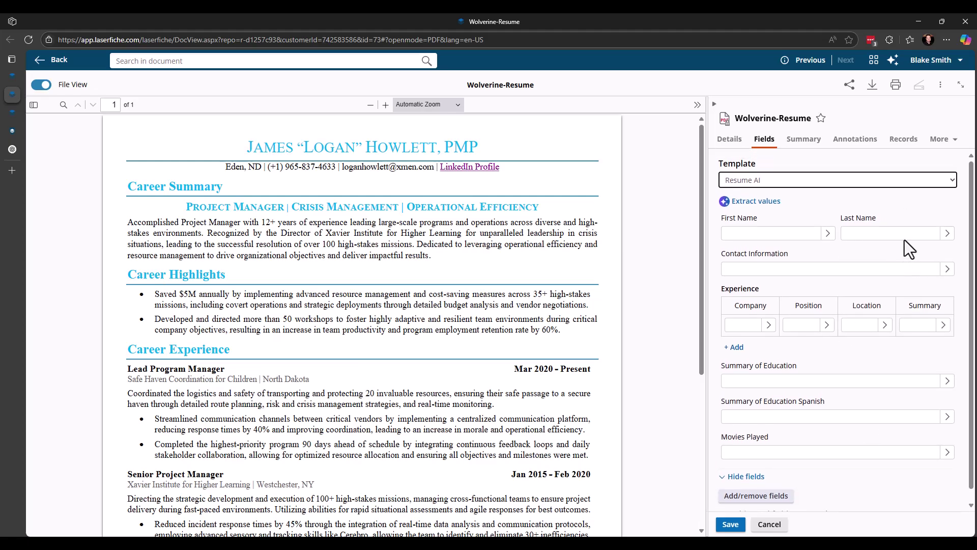
Run Extract values so AI fills name, contact, three experience rows, and education with its Spanish version
{"action": "left_click", "coordinate": [768, 203]}
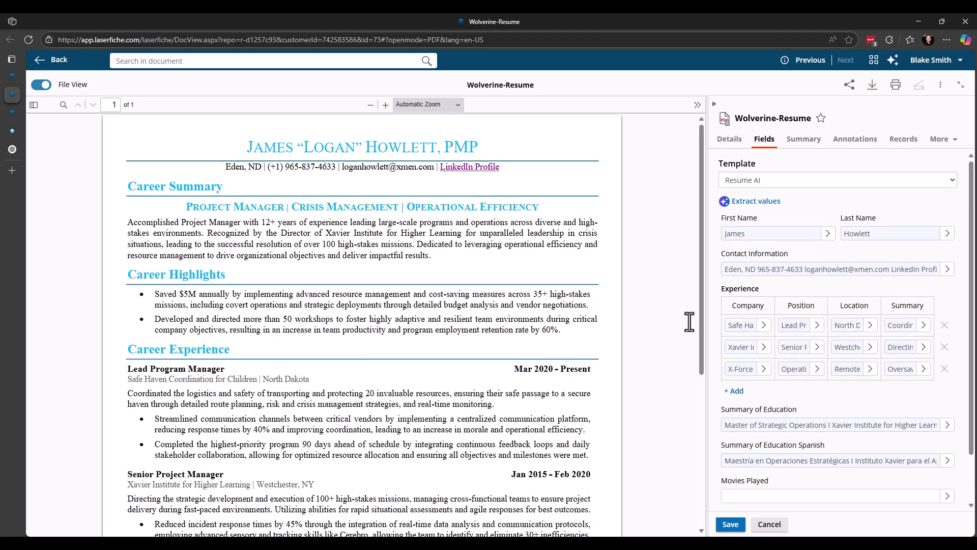
{"action": "scroll", "coordinate": [547, 328], "scroll_direction": "down", "scroll_amount": 4}
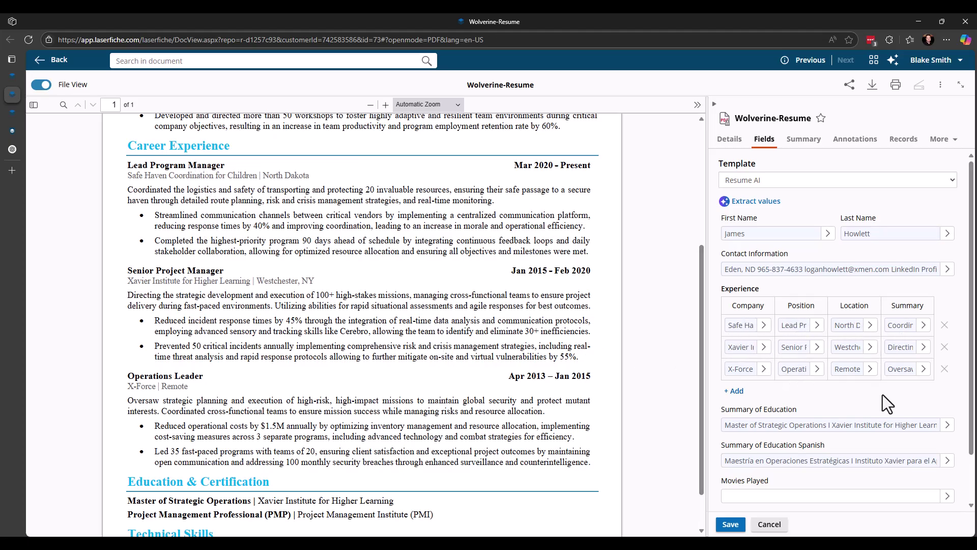
{"action": "scroll", "coordinate": [969, 405], "scroll_direction": "down", "scroll_amount": 1}
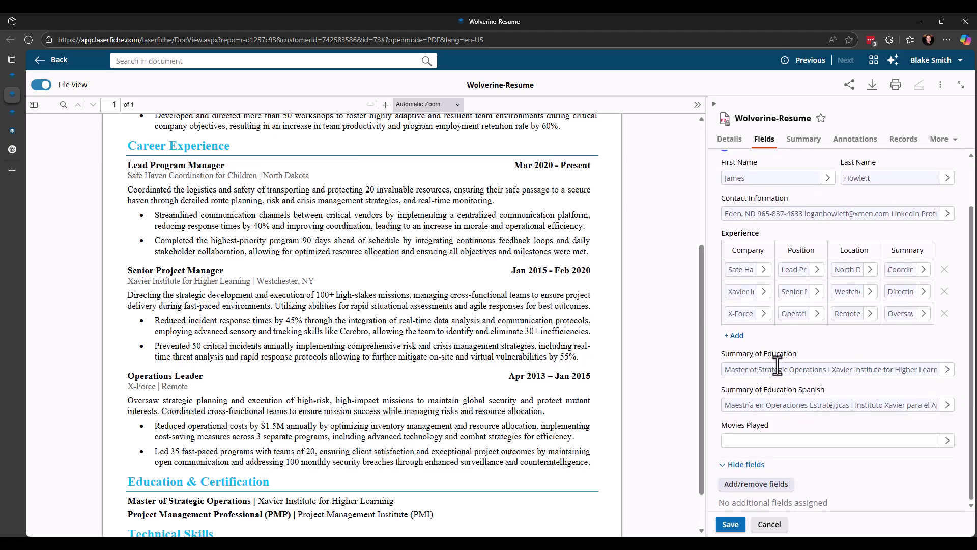
{"action": "scroll", "coordinate": [585, 349], "scroll_direction": "down", "scroll_amount": 1}
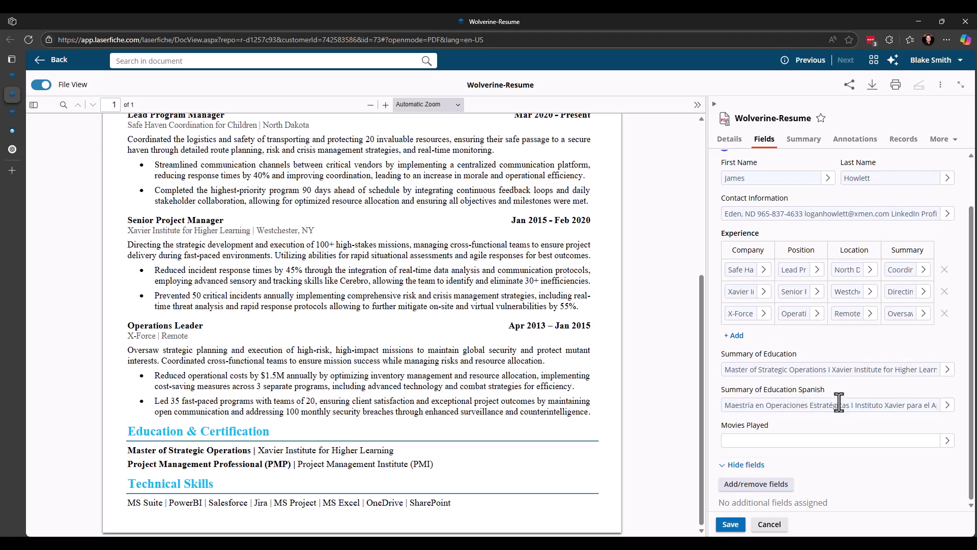
{"action": "left_click_drag", "start_coordinate": [800, 406], "coordinate": [626, 421]}
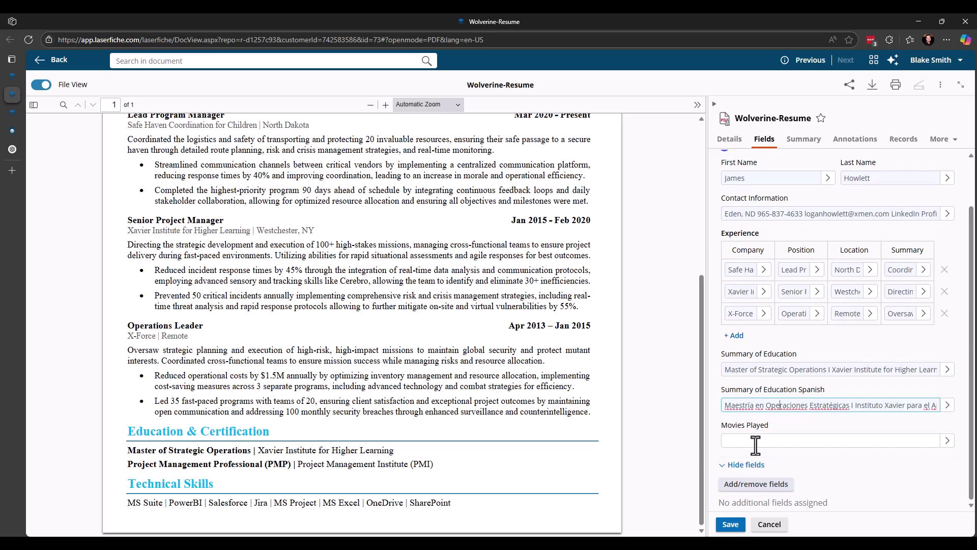
Return to the FicheBait folder and scroll Darth-Vader-Resume's fields to its Movies Played film list
{"action": "left_click", "coordinate": [13, 114]}
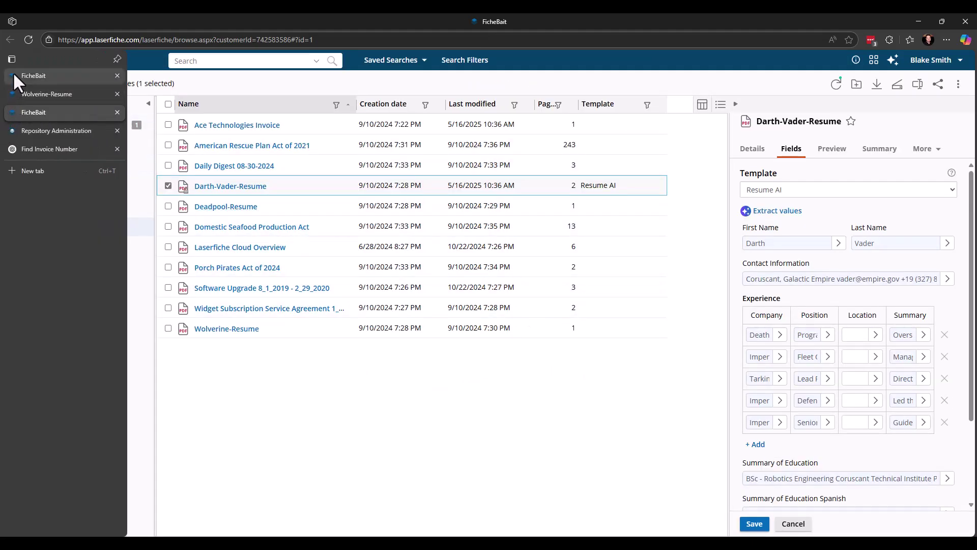
{"action": "left_click", "coordinate": [14, 76]}
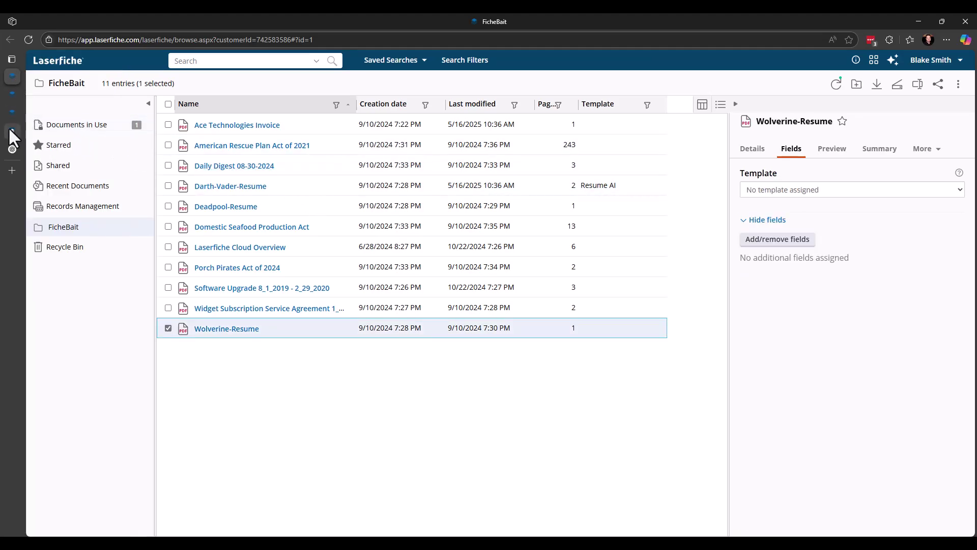
{"action": "mouse_move", "coordinate": [8, 127]}
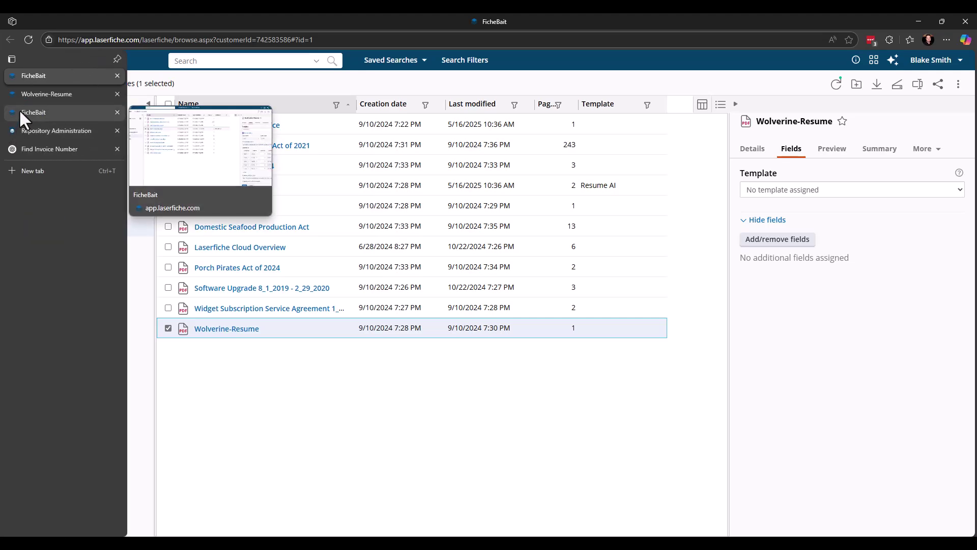
{"action": "left_click", "coordinate": [20, 111]}
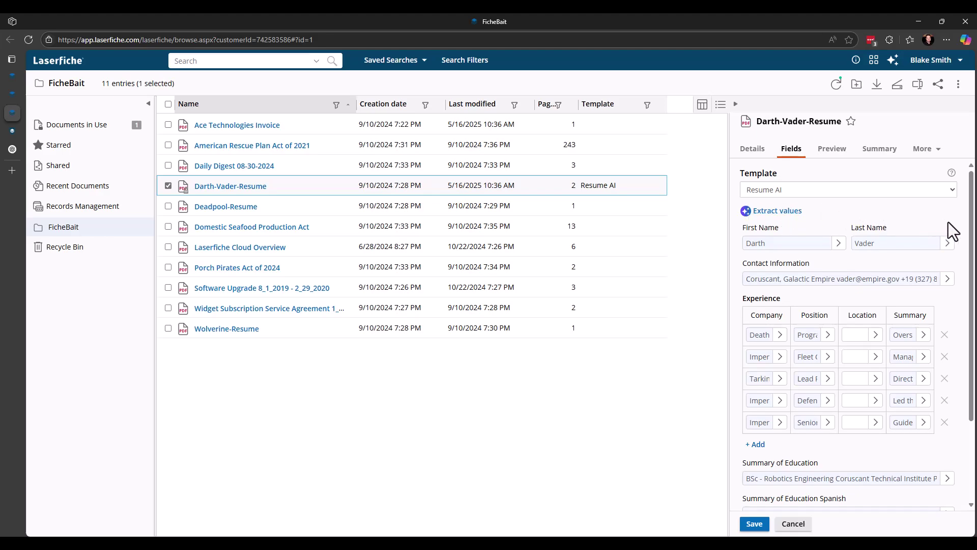
{"action": "scroll", "coordinate": [964, 230], "scroll_direction": "down", "scroll_amount": 2}
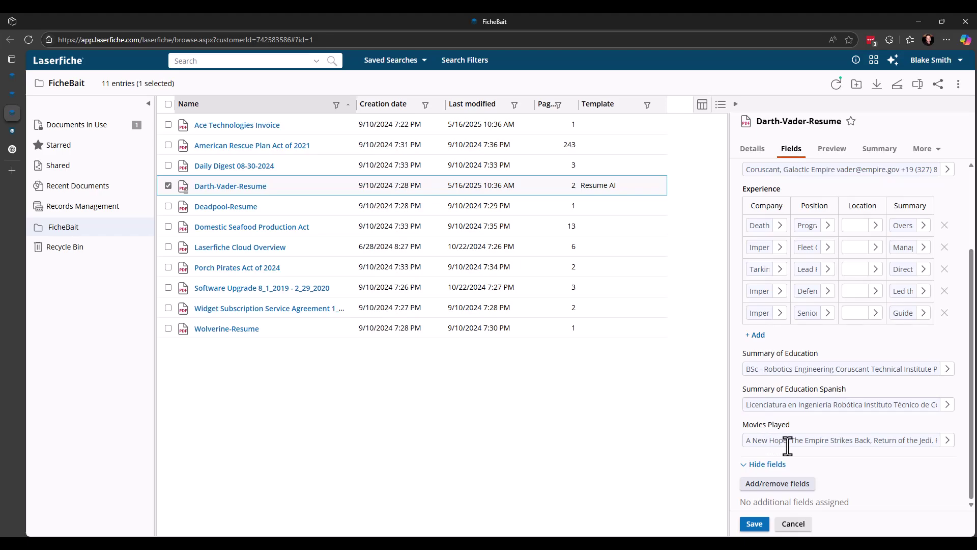
Select the Movies Played text and find the warning that it exceeds the 40-character maximum
{"action": "left_click", "coordinate": [788, 445]}
{"action": "left_click_drag", "start_coordinate": [748, 441], "coordinate": [720, 436]}
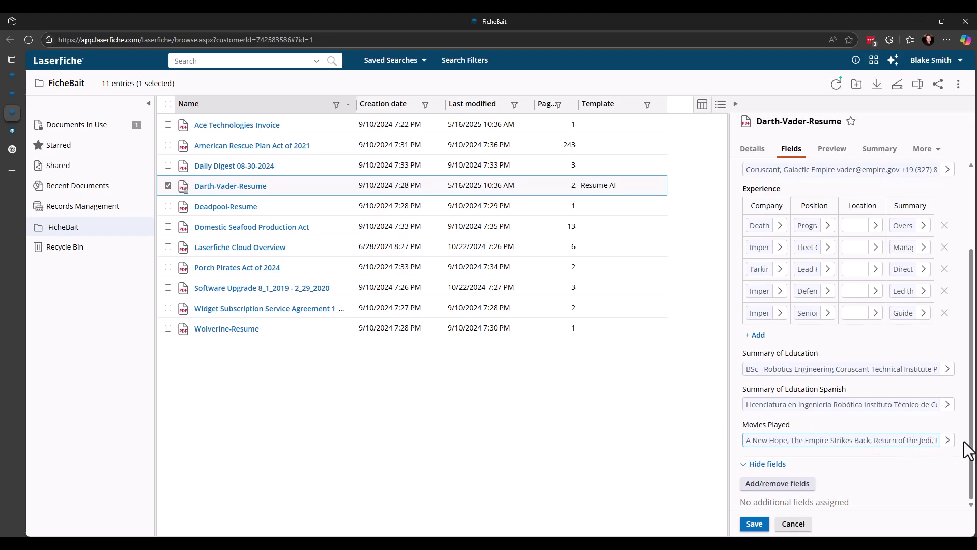
{"action": "scroll", "coordinate": [968, 450], "scroll_direction": "up", "scroll_amount": 3}
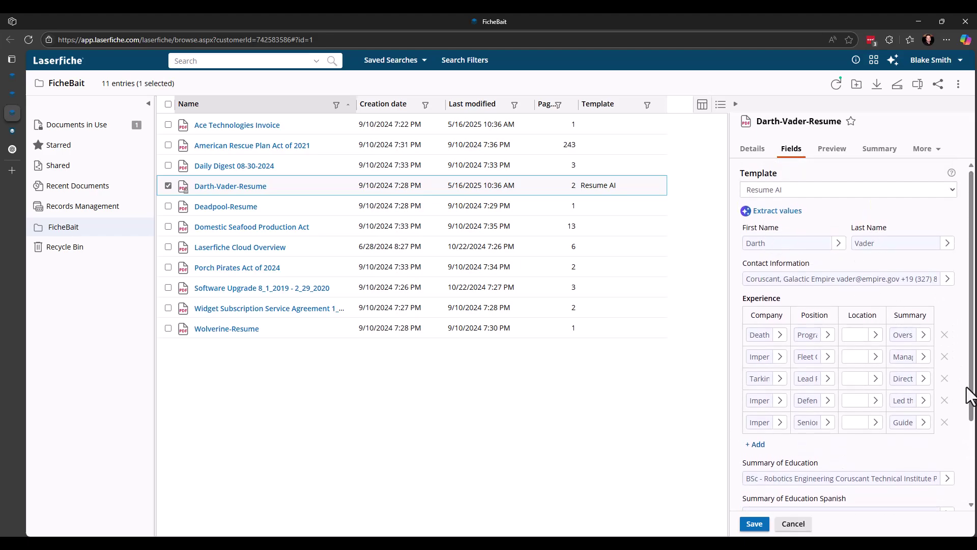
{"action": "scroll", "coordinate": [966, 387], "scroll_direction": "down", "scroll_amount": 3}
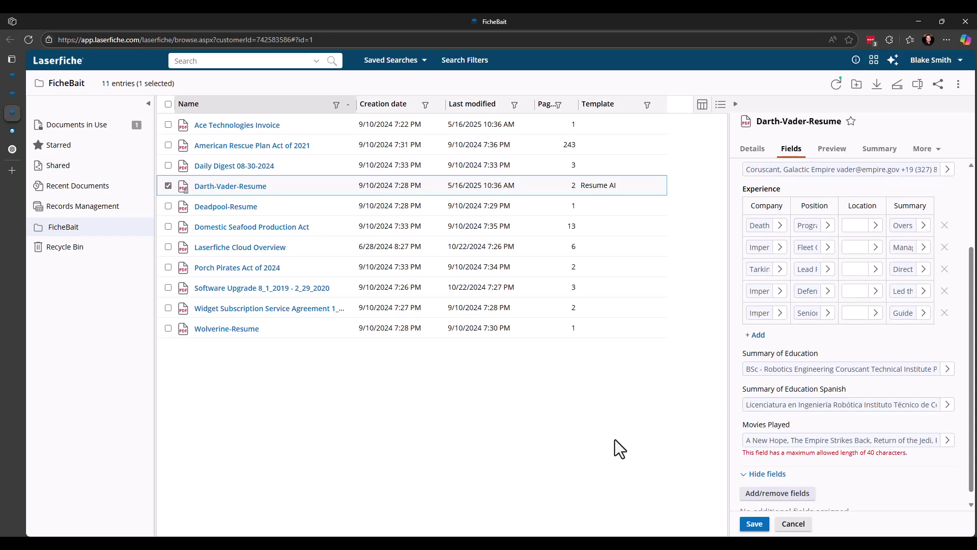
Switch to Repository Administration and scroll the Metadata Fields list, where Movies Played is a width-40 Text field
{"action": "left_click", "coordinate": [8, 132]}
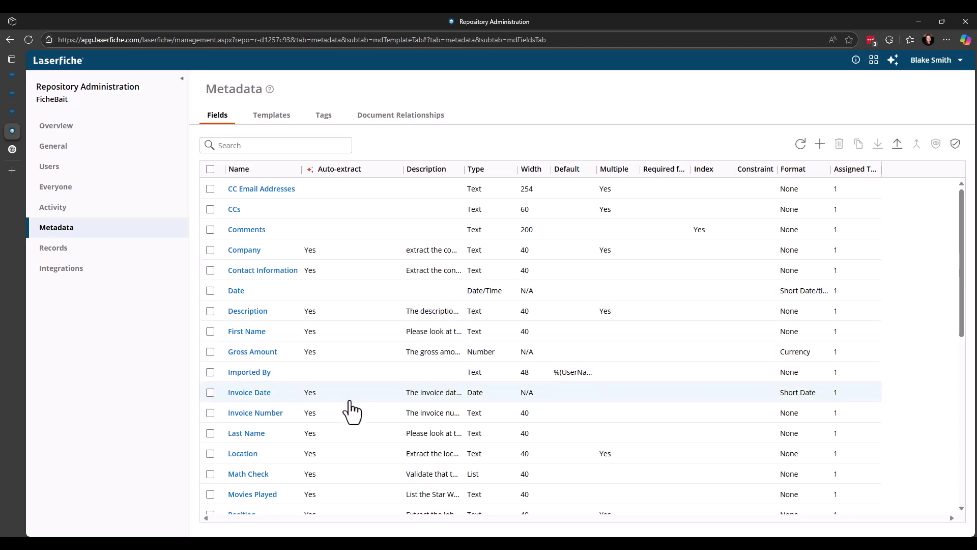
{"action": "scroll", "coordinate": [351, 412], "scroll_direction": "down", "scroll_amount": 2}
{"action": "scroll", "coordinate": [351, 412], "scroll_direction": "down", "scroll_amount": 2}
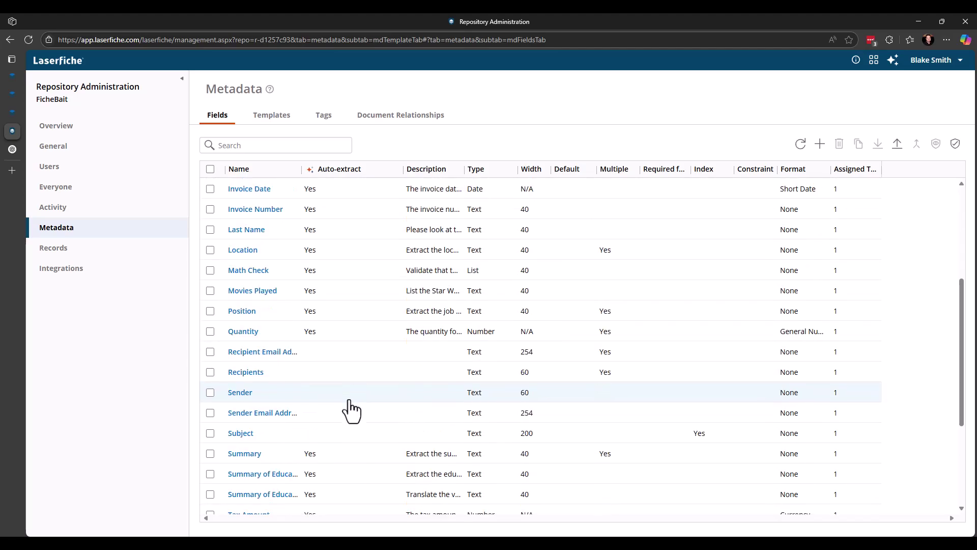
{"action": "scroll", "coordinate": [349, 410], "scroll_direction": "up", "scroll_amount": 4}
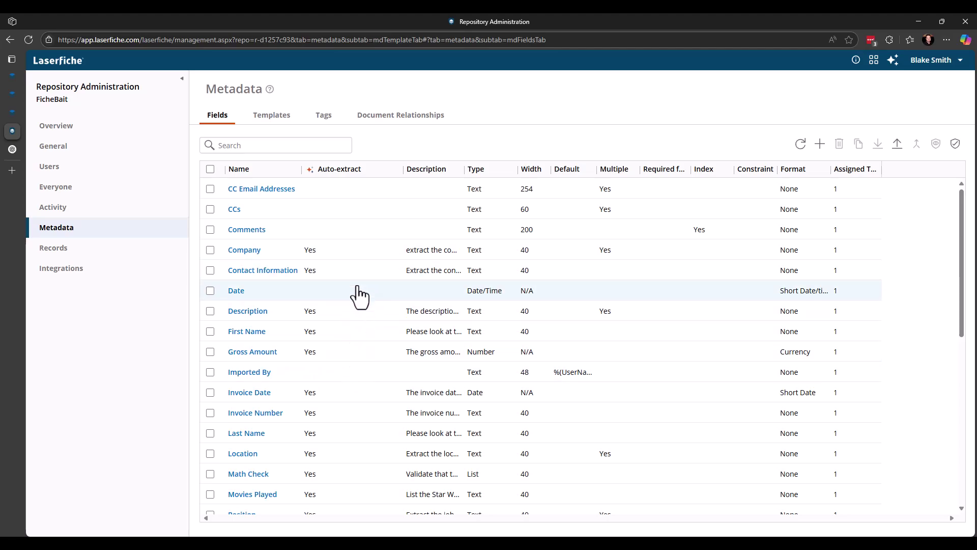
Open the Invoices AI template in the designer and select Vendor Name to show its 40-character auto-extract description
{"action": "left_click", "coordinate": [280, 122]}
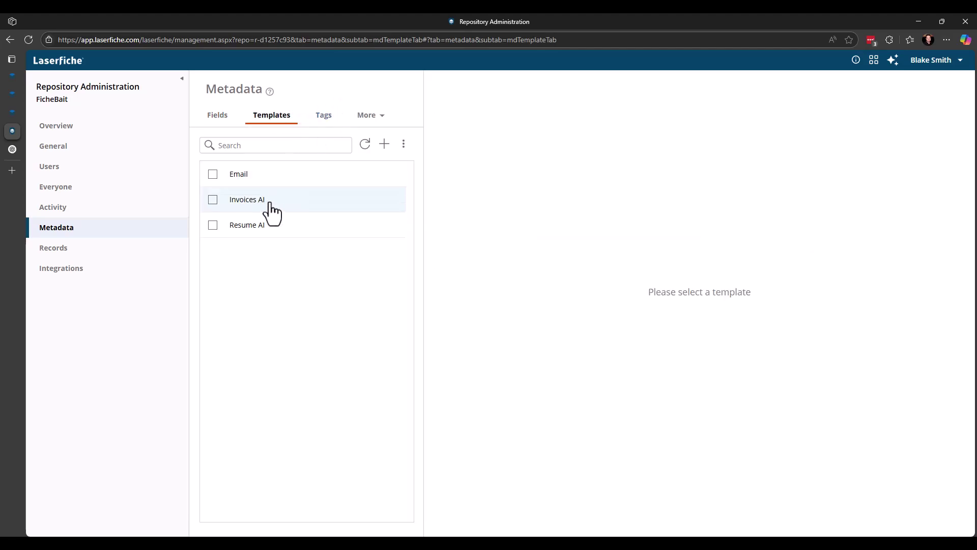
{"action": "left_click", "coordinate": [272, 206]}
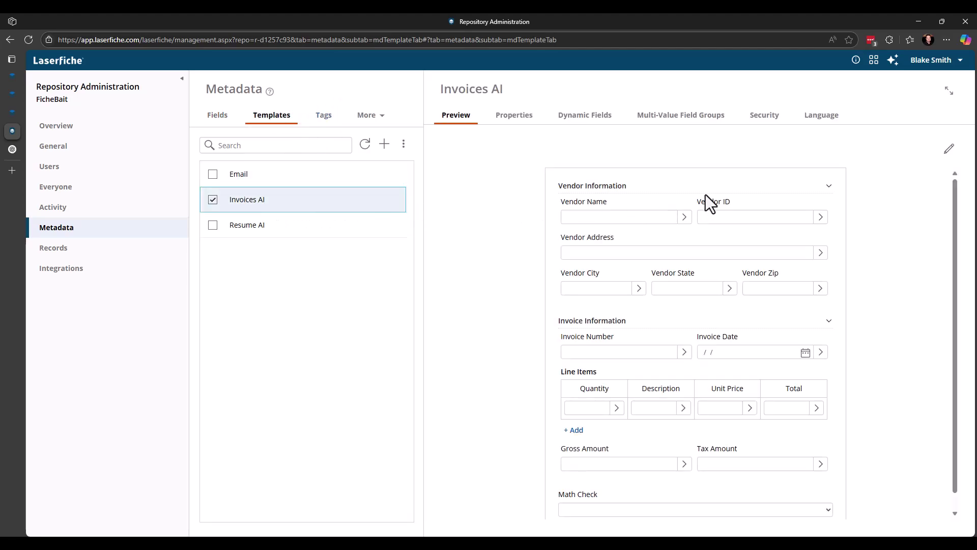
{"action": "left_click", "coordinate": [949, 150]}
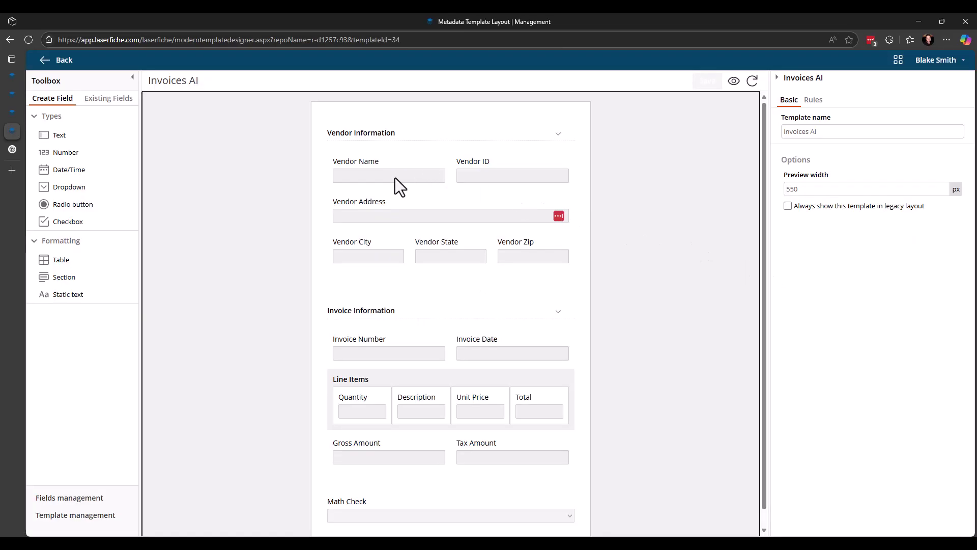
{"action": "left_click", "coordinate": [395, 178]}
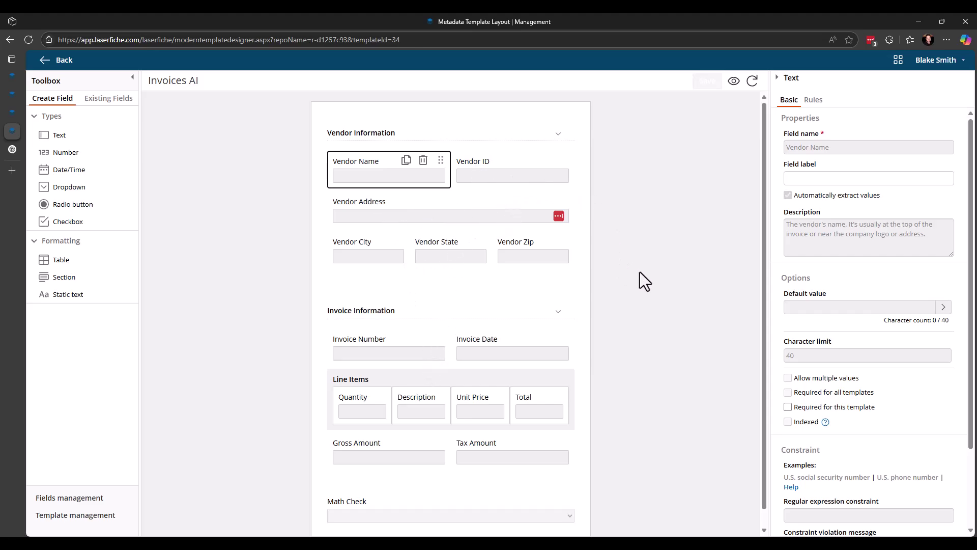
Enlarge the First Name field's Description box to read its full auto-extract text, then go to ChatGPT's 'Find Invoice Number' chat
{"action": "left_click", "coordinate": [61, 63]}
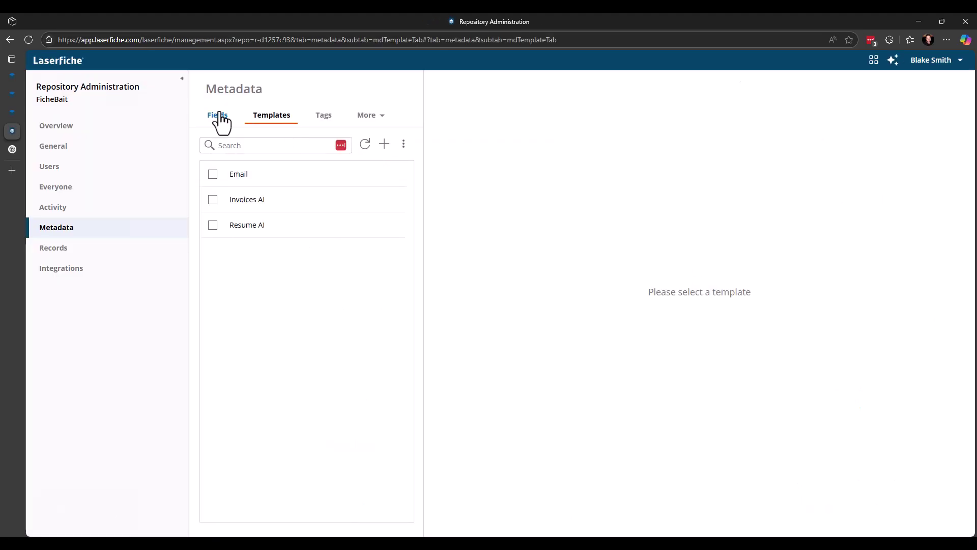
{"action": "left_click", "coordinate": [210, 128]}
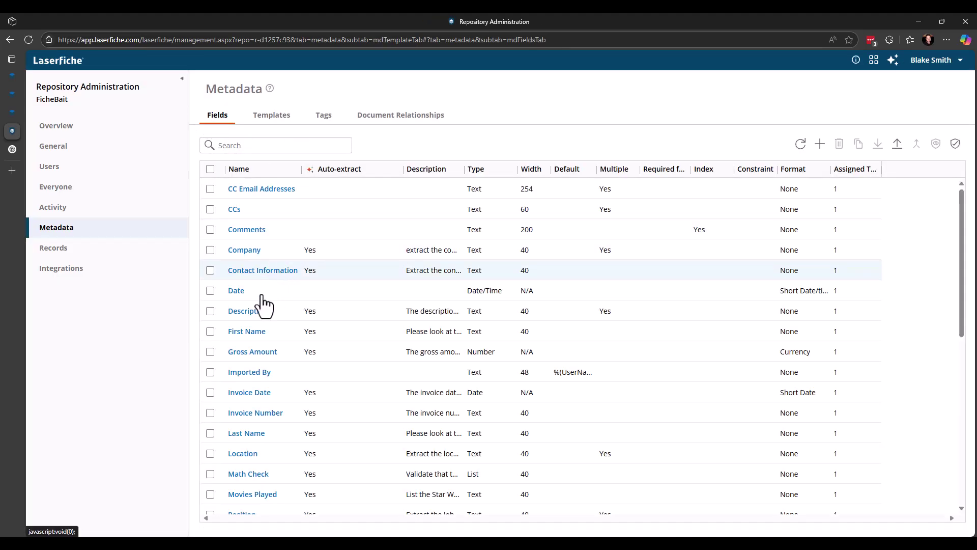
{"action": "left_click", "coordinate": [254, 334]}
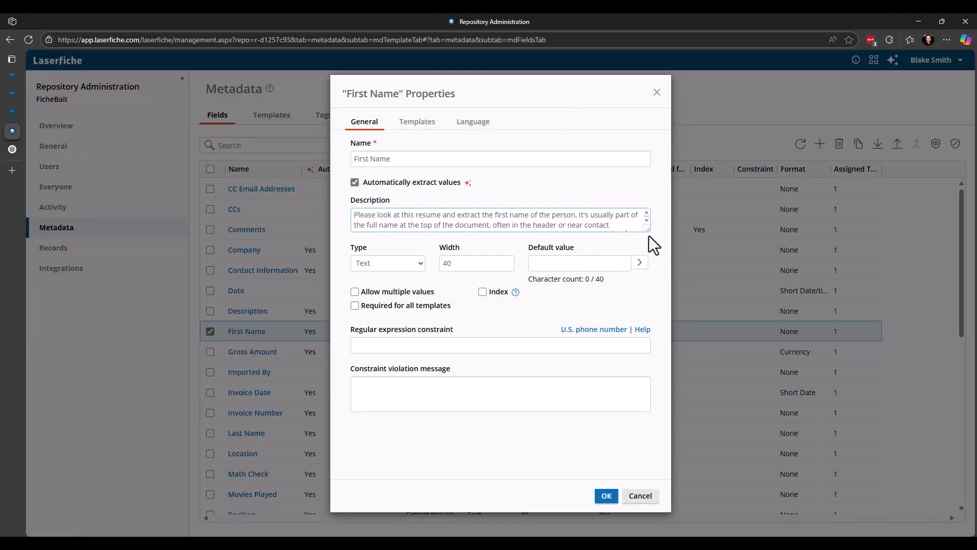
{"action": "left_click_drag", "start_coordinate": [646, 229], "coordinate": [646, 259]}
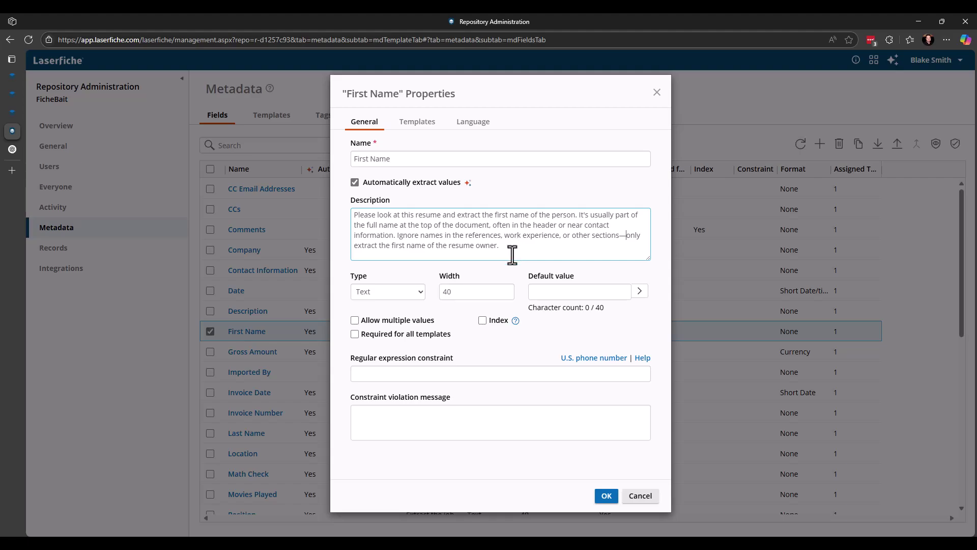
{"action": "left_click", "coordinate": [12, 150]}
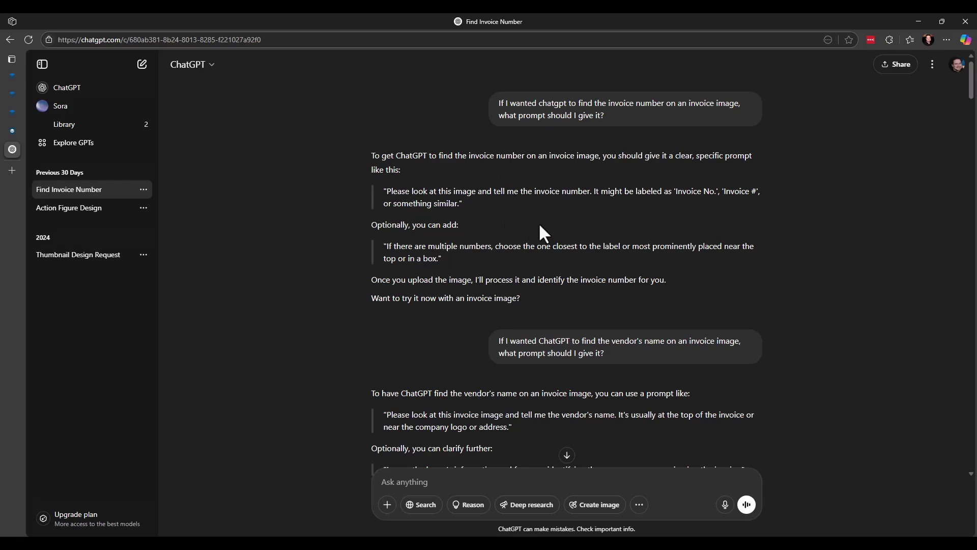
Read ChatGPT's suggested prompts for vendor address, invoice date, gross and tax amounts, and line-item unit price and total
{"action": "left_click_drag", "start_coordinate": [371, 225], "coordinate": [459, 228]}
{"action": "left_click", "coordinate": [606, 258]}
{"action": "scroll", "coordinate": [774, 277], "scroll_direction": "down", "scroll_amount": 3}
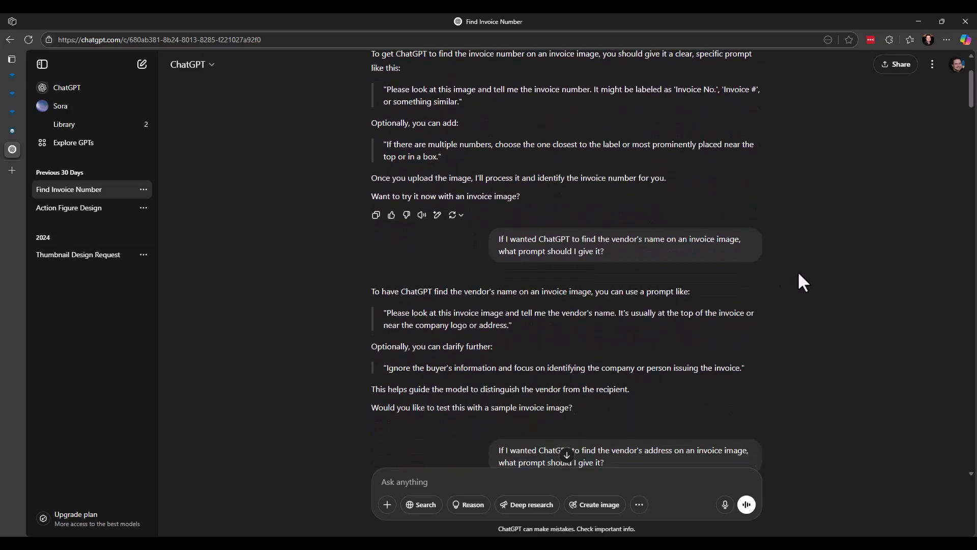
{"action": "scroll", "coordinate": [796, 274], "scroll_direction": "down", "scroll_amount": 2}
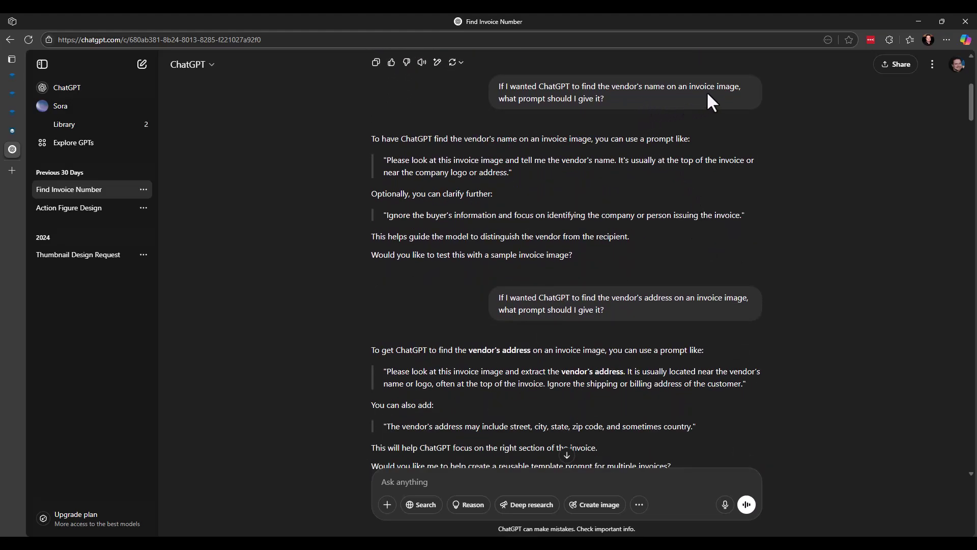
{"action": "scroll", "coordinate": [727, 231], "scroll_direction": "down", "scroll_amount": 3}
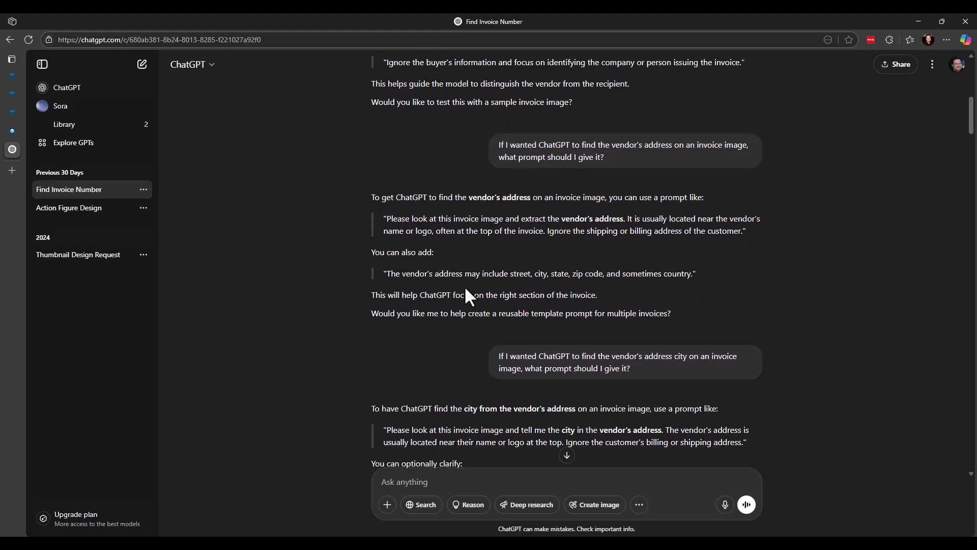
{"action": "scroll", "coordinate": [518, 286], "scroll_direction": "down", "scroll_amount": 1}
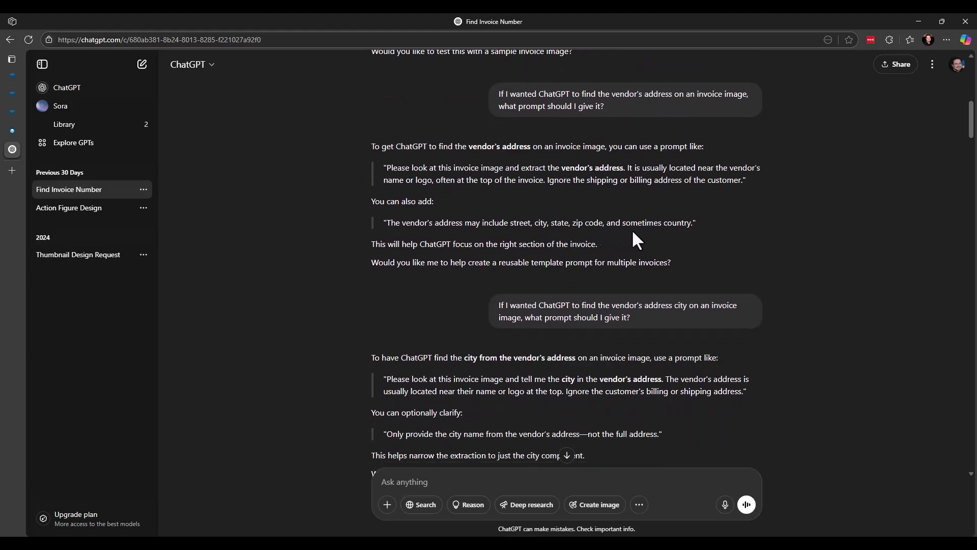
{"action": "scroll", "coordinate": [729, 246], "scroll_direction": "down", "scroll_amount": 4}
{"action": "scroll", "coordinate": [807, 272], "scroll_direction": "down", "scroll_amount": 4}
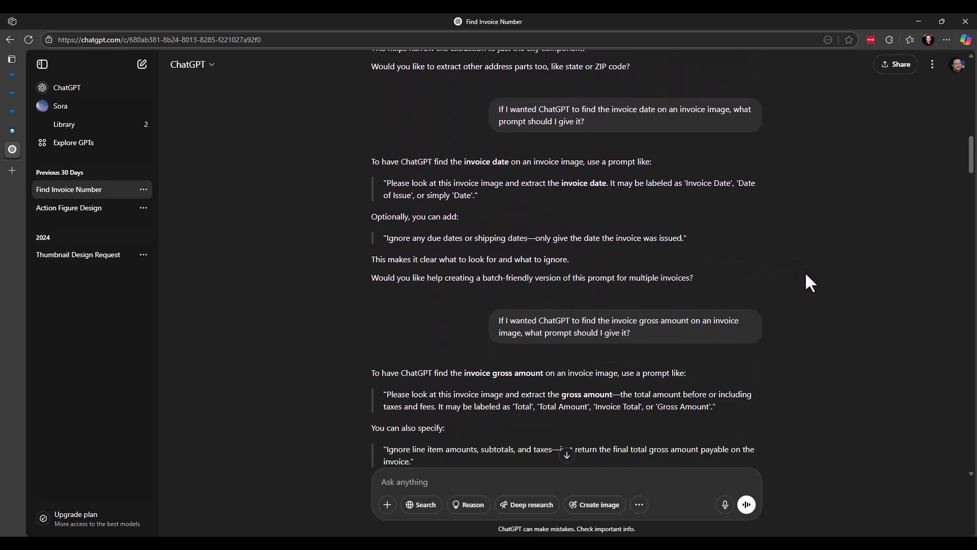
{"action": "scroll", "coordinate": [805, 274], "scroll_direction": "down", "scroll_amount": 7}
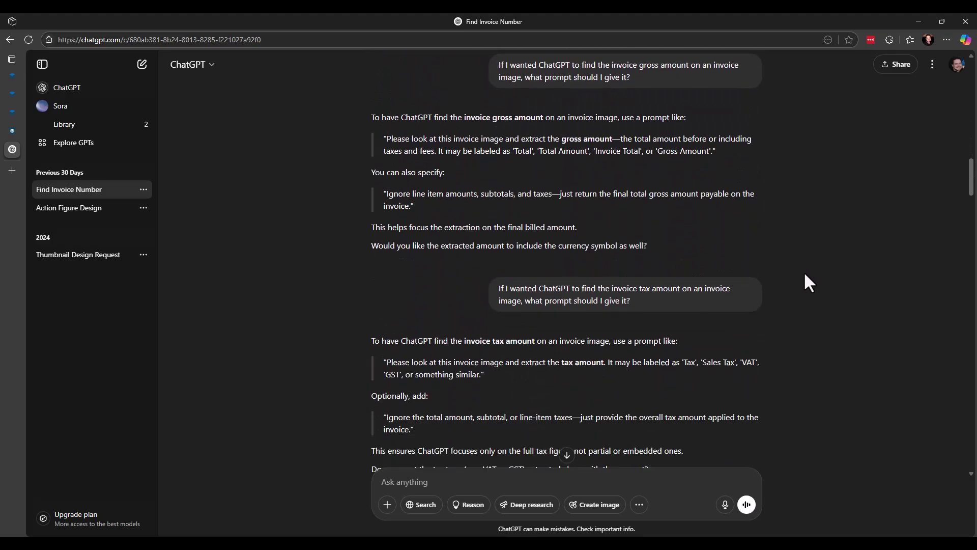
{"action": "scroll", "coordinate": [805, 275], "scroll_direction": "down", "scroll_amount": 1}
{"action": "scroll", "coordinate": [804, 275], "scroll_direction": "down", "scroll_amount": 2}
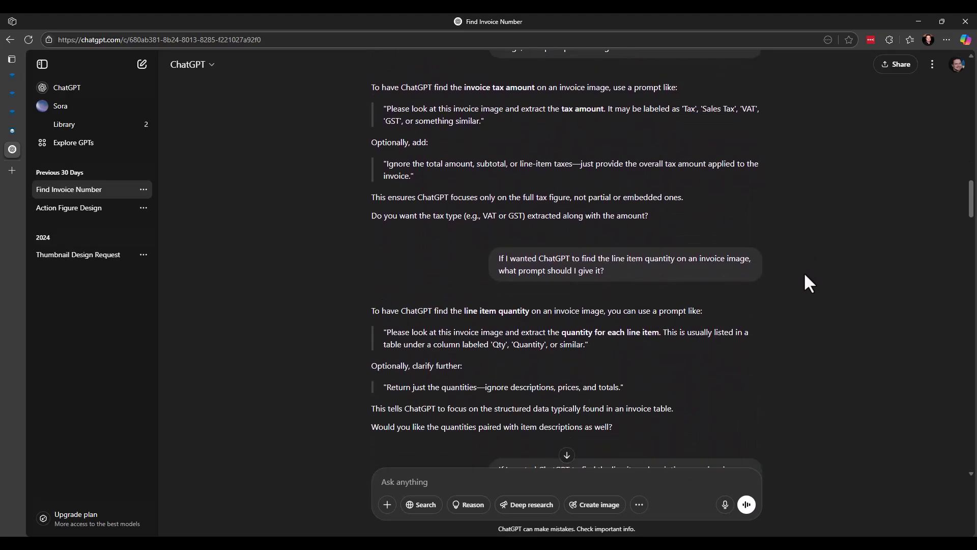
{"action": "scroll", "coordinate": [804, 275], "scroll_direction": "down", "scroll_amount": 4}
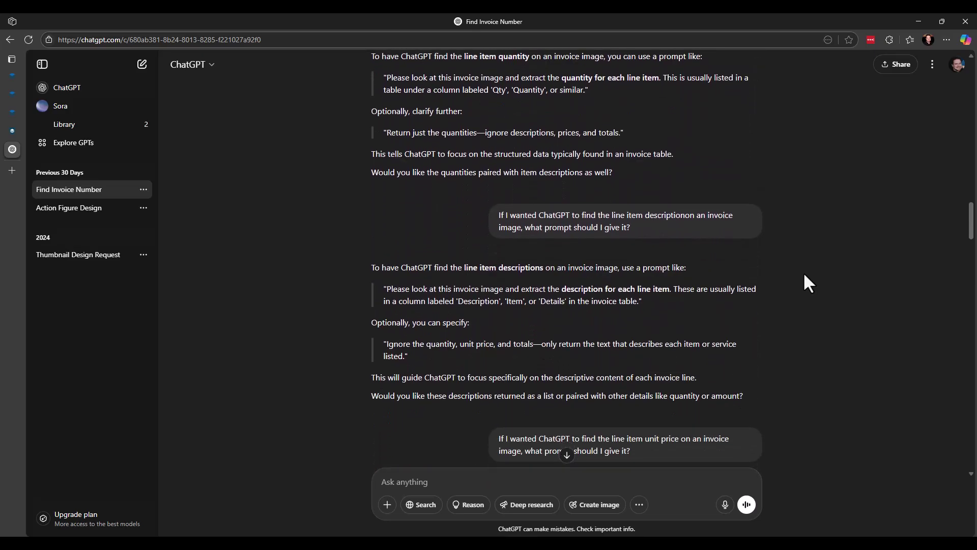
{"action": "scroll", "coordinate": [804, 275], "scroll_direction": "down", "scroll_amount": 5}
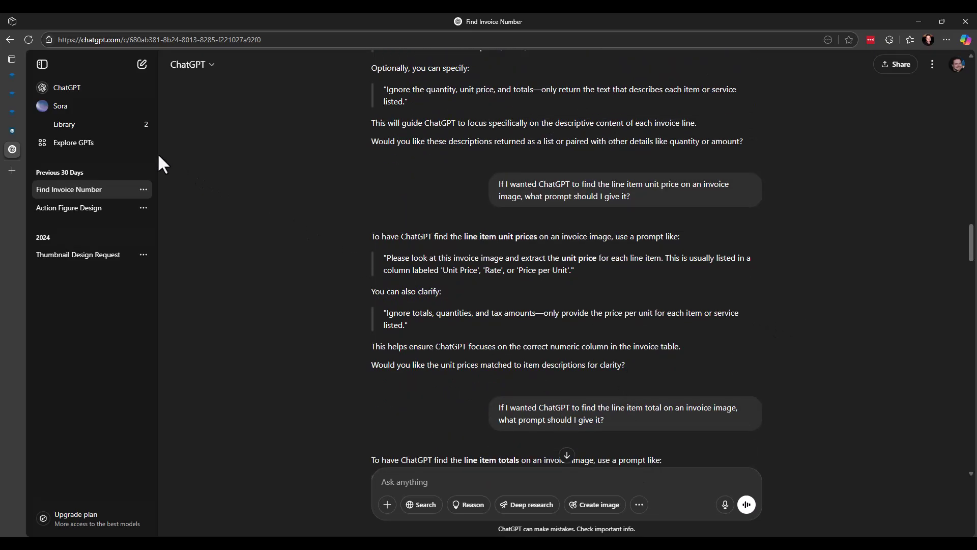
Back in Laserfiche, read the Gross Amount Currency field's full auto-extract description, then close its properties
{"action": "left_click", "coordinate": [7, 132]}
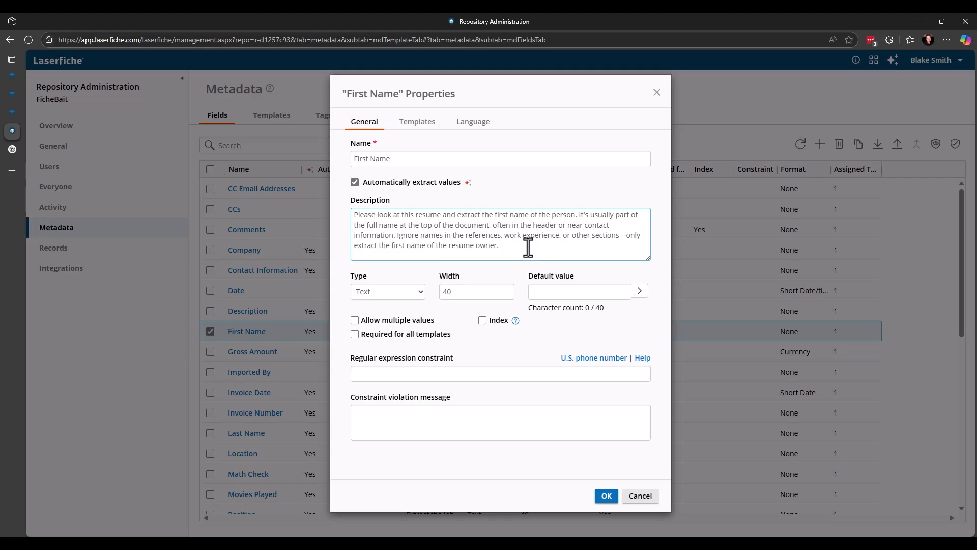
{"action": "left_click", "coordinate": [656, 93]}
{"action": "left_click", "coordinate": [253, 352]}
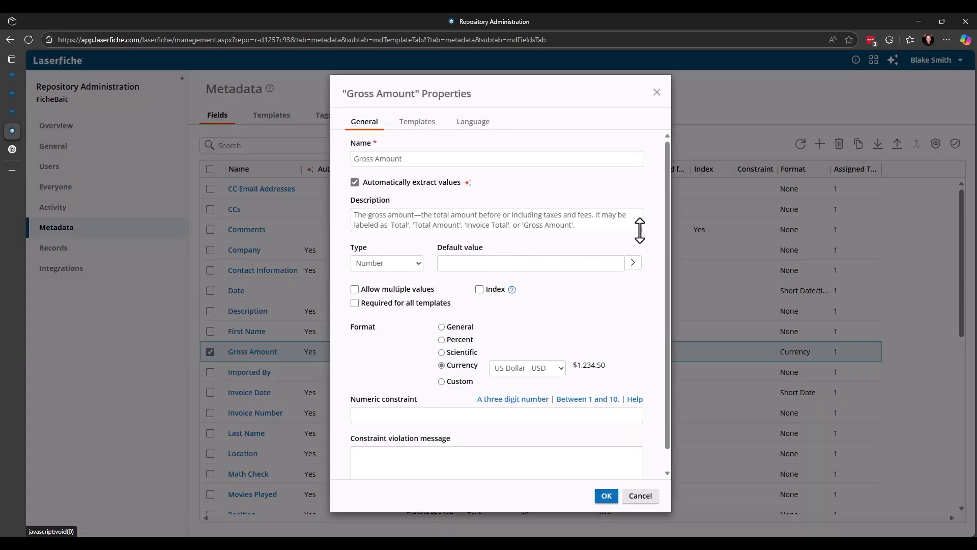
{"action": "left_click_drag", "start_coordinate": [639, 229], "coordinate": [639, 240]}
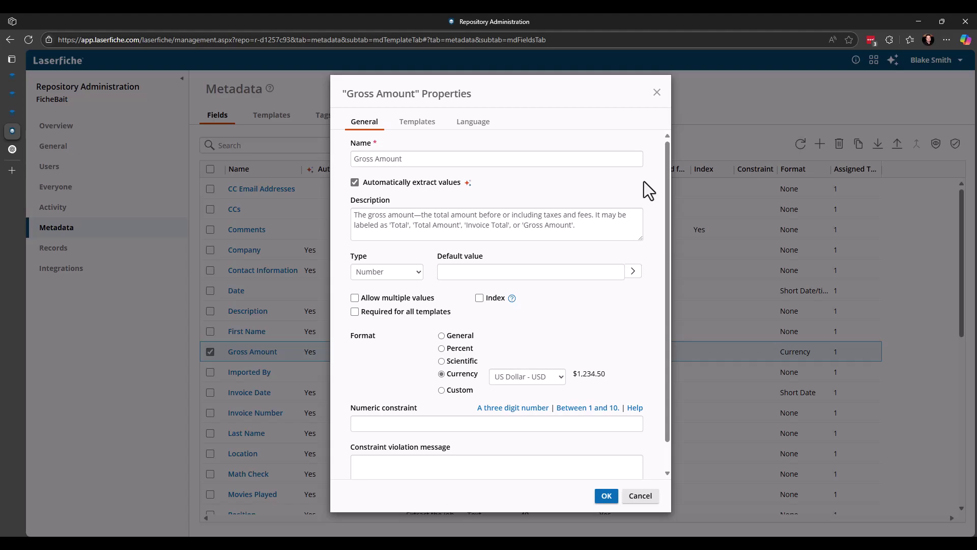
{"action": "left_click", "coordinate": [655, 97]}
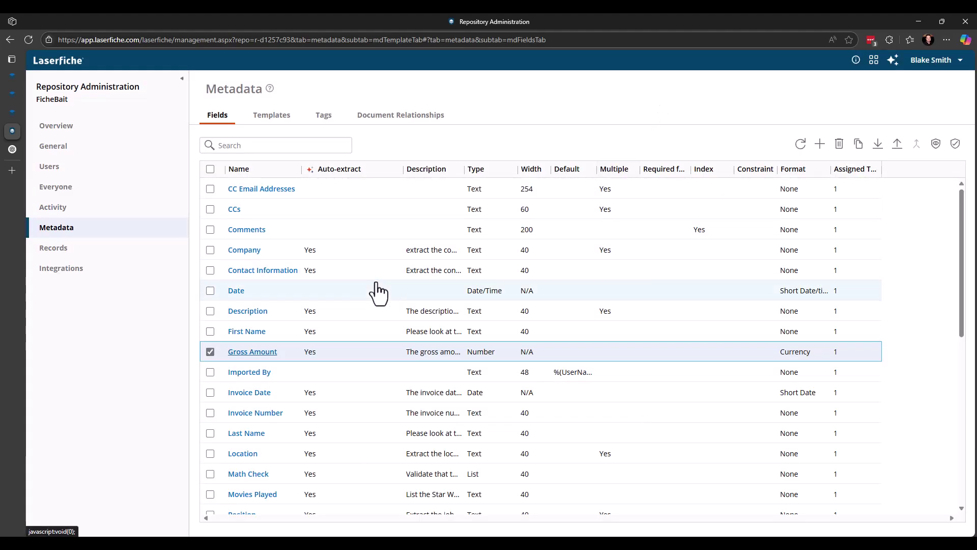
{"action": "scroll", "coordinate": [378, 285], "scroll_direction": "down", "scroll_amount": 1}
{"action": "scroll", "coordinate": [377, 293], "scroll_direction": "down", "scroll_amount": 3}
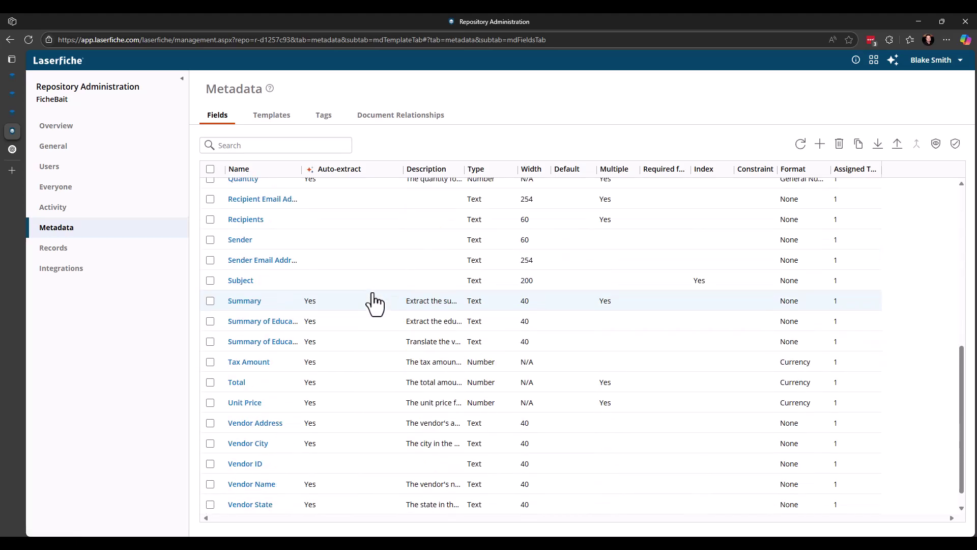
{"action": "left_click", "coordinate": [281, 342]}
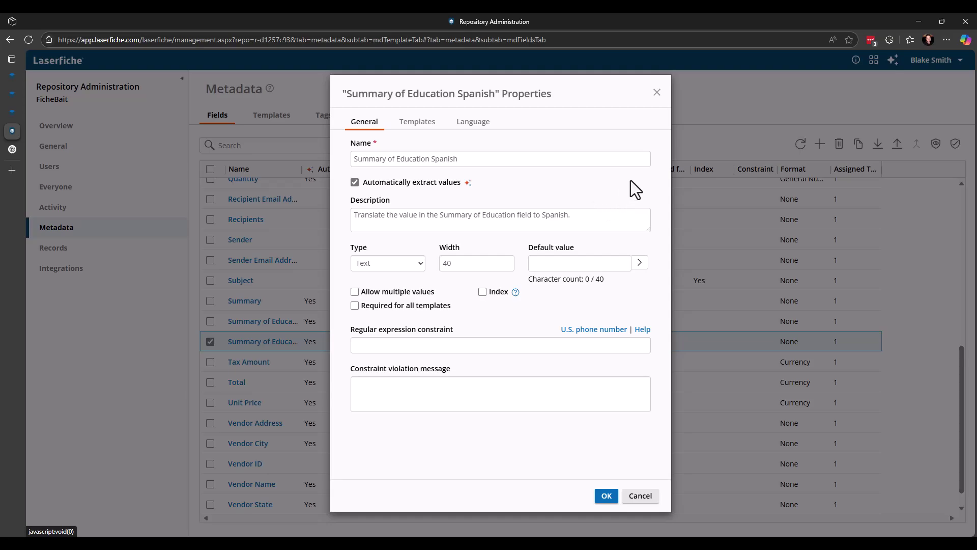
Close the Spanish translation field and enlarge the Math Check Yes/No list's description to show its invoice-total validation instructions
{"action": "left_click", "coordinate": [658, 96]}
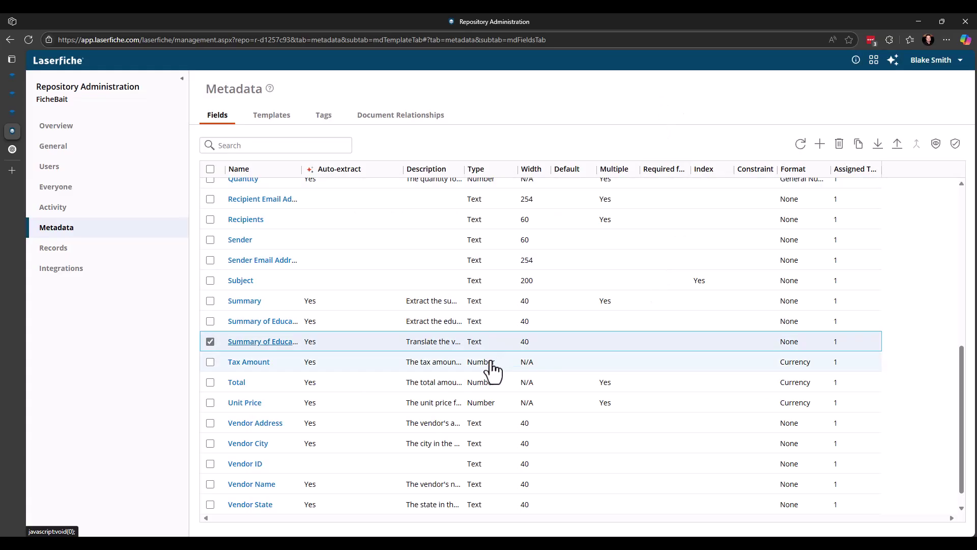
{"action": "scroll", "coordinate": [423, 362], "scroll_direction": "up", "scroll_amount": 2}
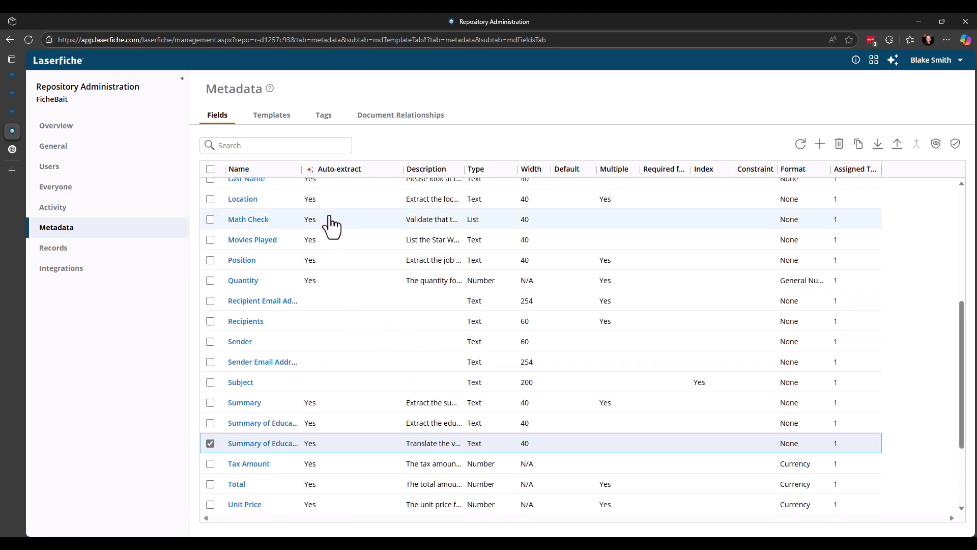
{"action": "left_click", "coordinate": [248, 219]}
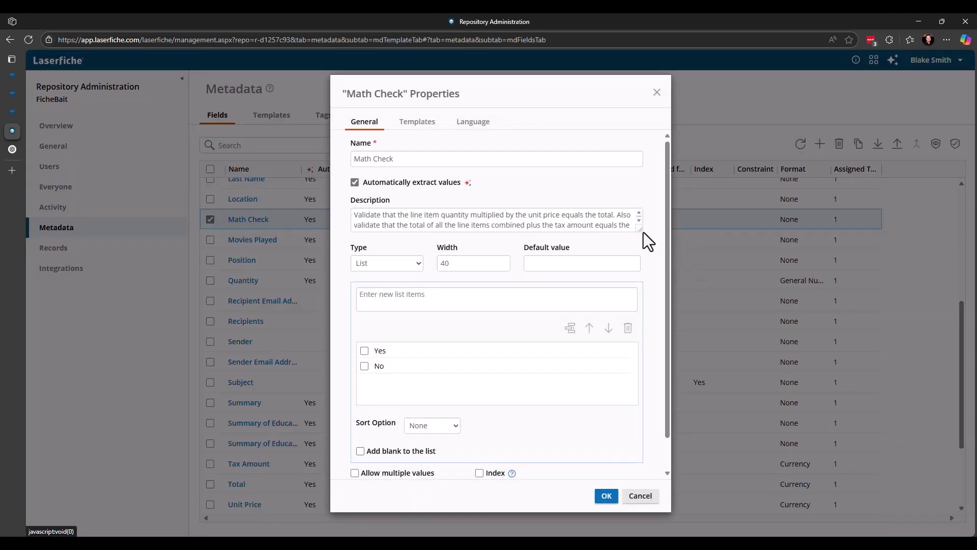
{"action": "left_click_drag", "start_coordinate": [639, 228], "coordinate": [640, 251]}
{"action": "left_click", "coordinate": [540, 238]}
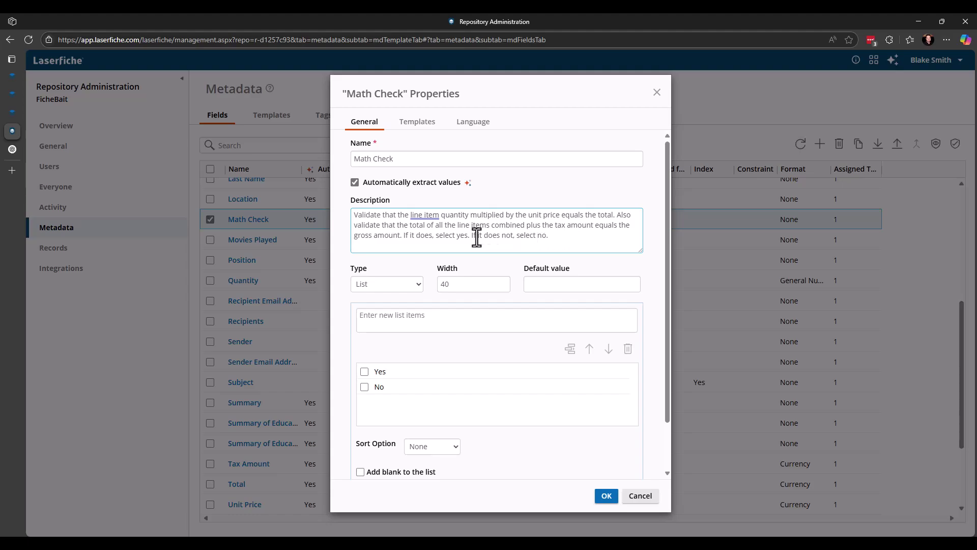
{"action": "left_click", "coordinate": [649, 249]}
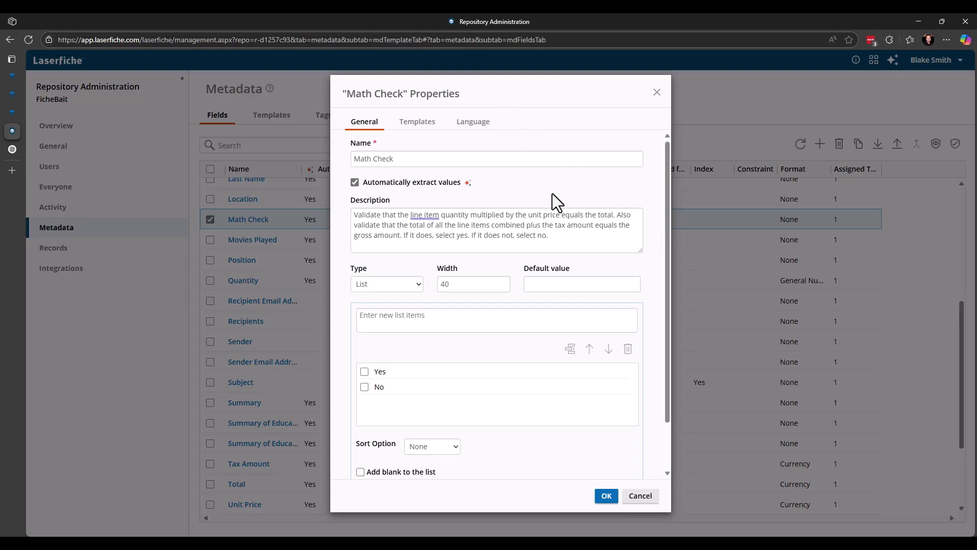
Read the description of the Summary of Education Text field (width 40), then close it to return to the fields list
{"action": "left_click", "coordinate": [656, 94]}
{"action": "scroll", "coordinate": [298, 249], "scroll_direction": "up", "scroll_amount": 2}
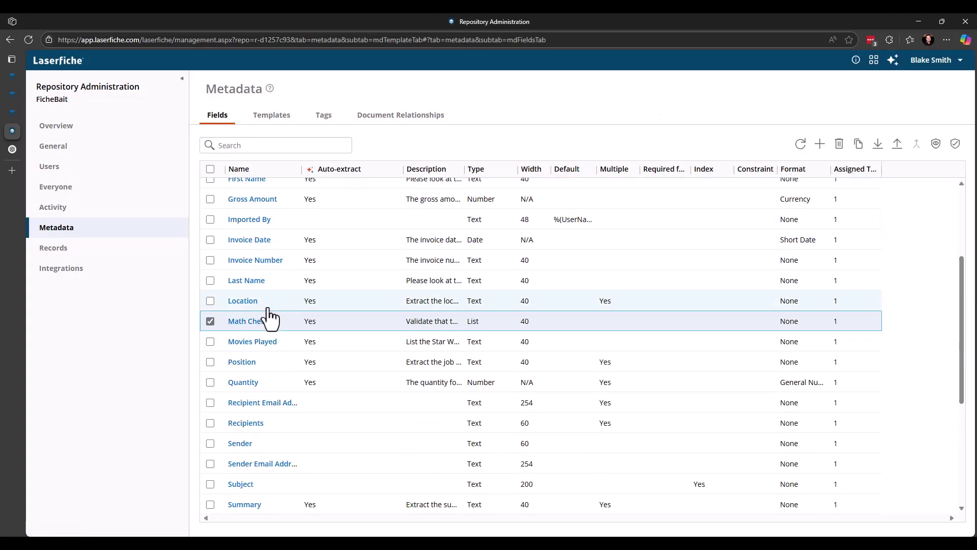
{"action": "scroll", "coordinate": [269, 312], "scroll_direction": "down", "scroll_amount": 3}
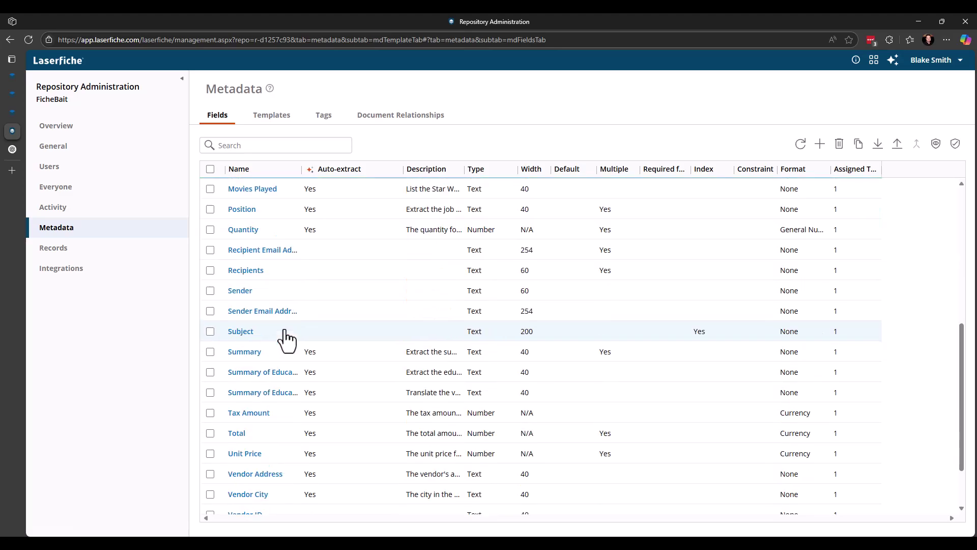
{"action": "left_click", "coordinate": [263, 372]}
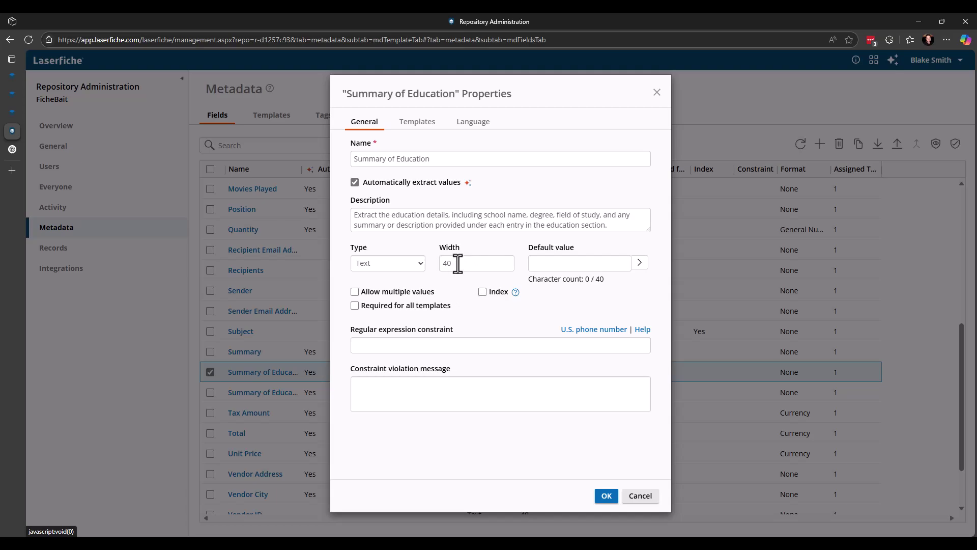
{"action": "left_click", "coordinate": [657, 94]}
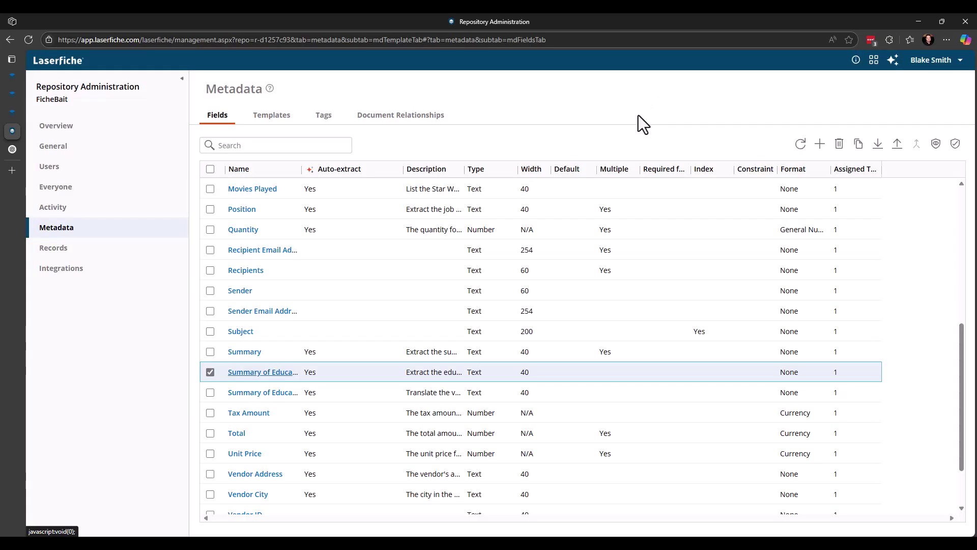